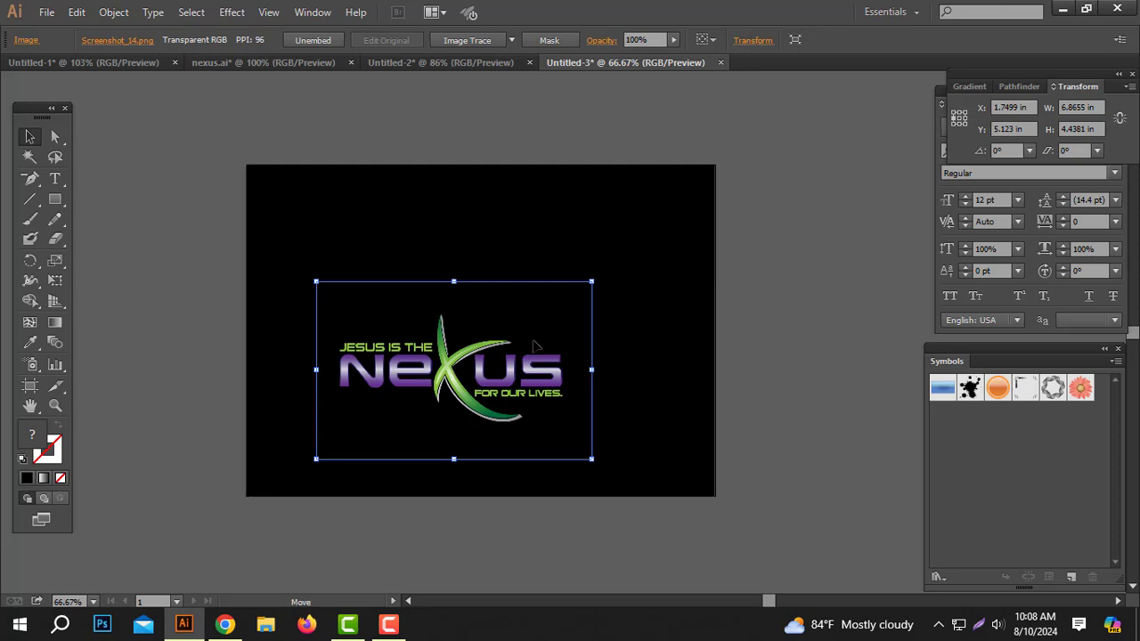
- Move the NEXUS logo image to the middle of the black artboard, at about X 2.21 in, Y 3.97 in
{"action": "left_click_drag", "start_coordinate": [537, 345], "coordinate": [498, 327]}
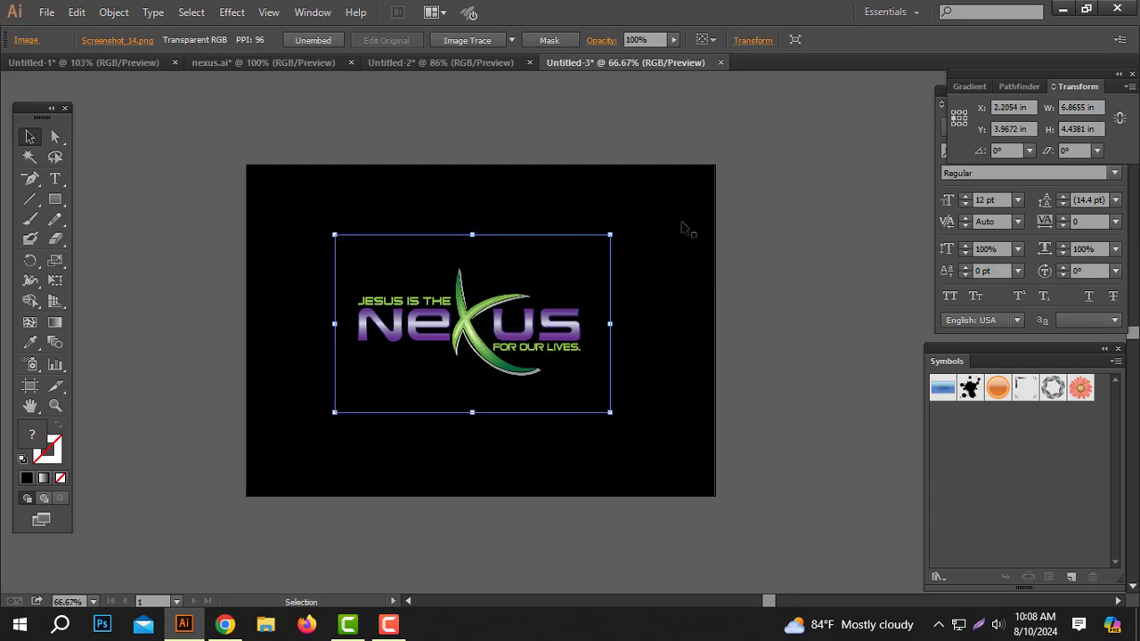
{"action": "left_click_drag", "start_coordinate": [789, 129], "coordinate": [229, 477]}
{"action": "left_click", "coordinate": [230, 478]}
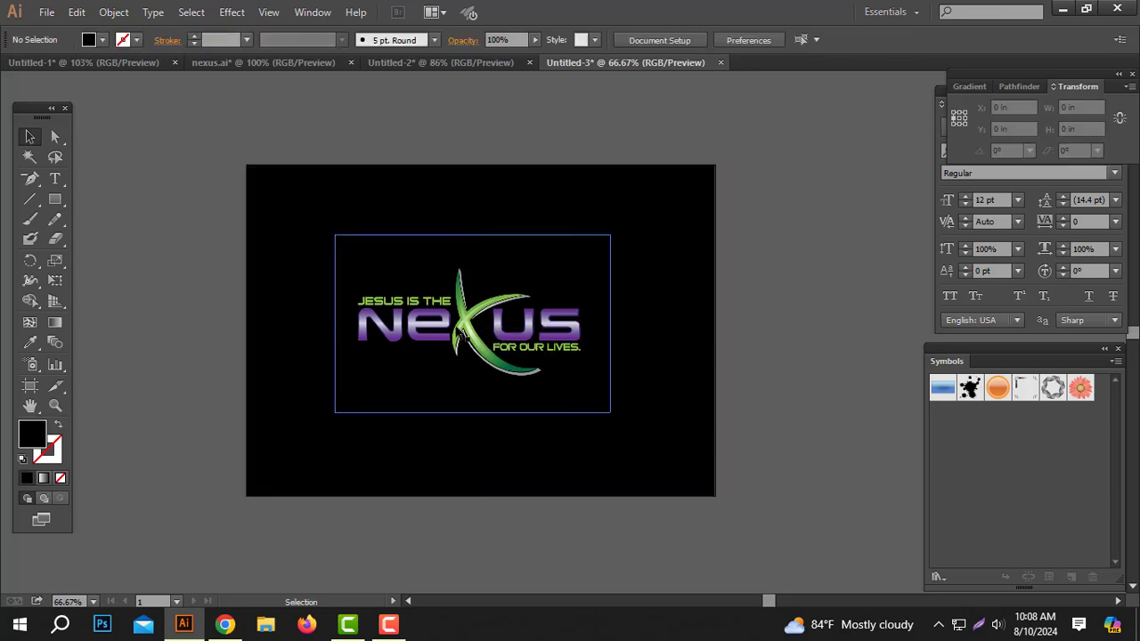
{"action": "left_click", "coordinate": [464, 334]}
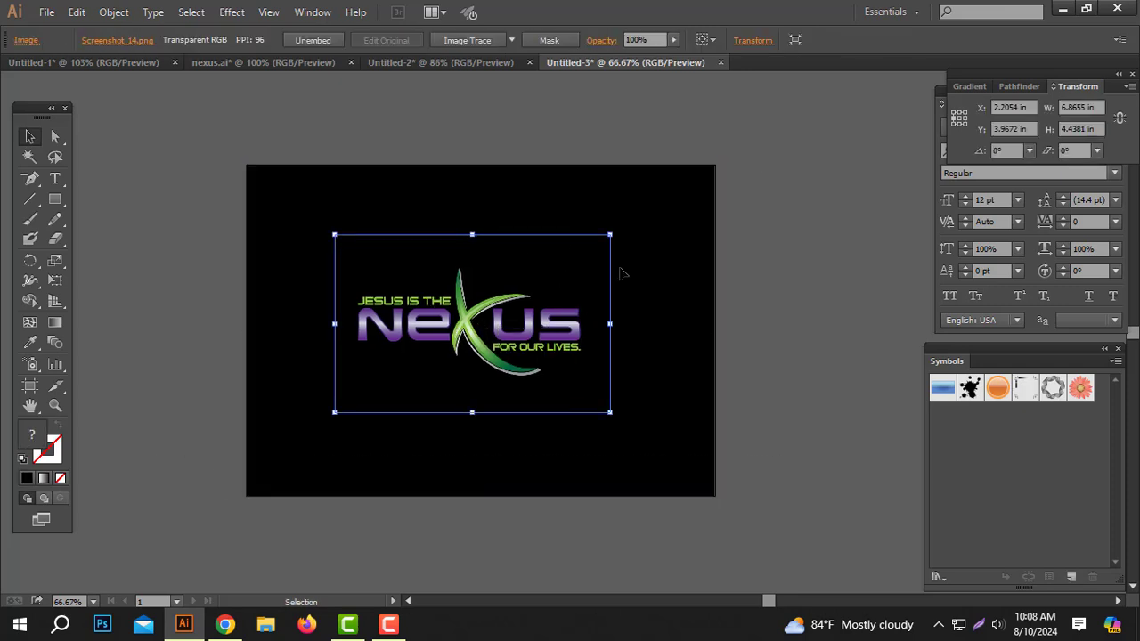
{"action": "left_click", "coordinate": [825, 208]}
- Save the document to the Desktop as Untitled-3 in Illustrator EPS format, using the Illustrator 10 EPS version
{"action": "left_click", "coordinate": [47, 11]}
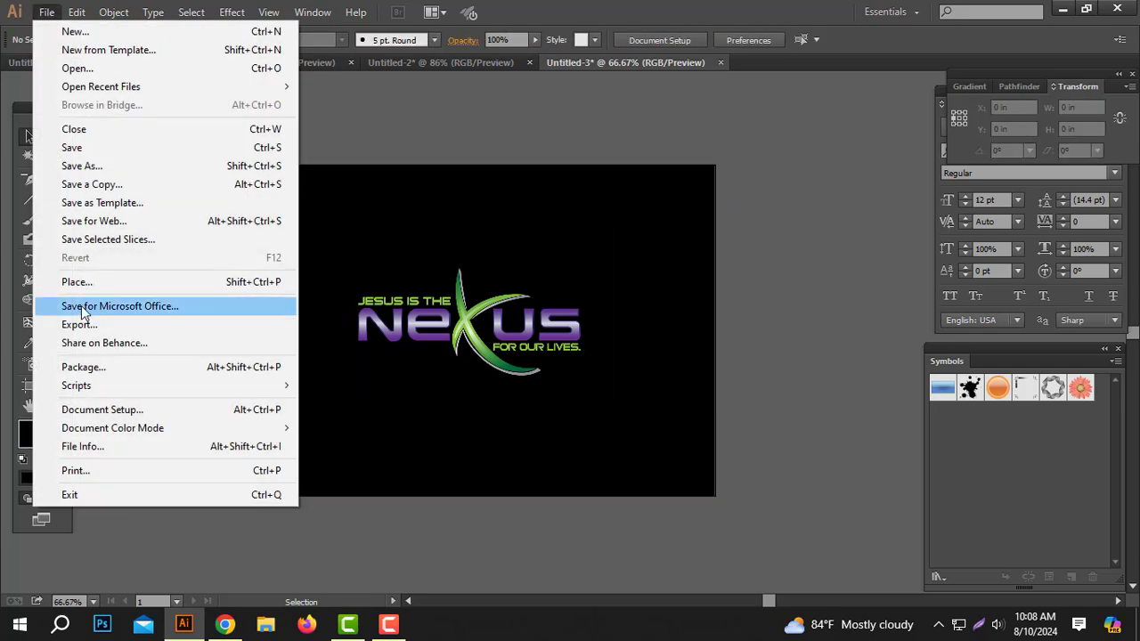
{"action": "left_click", "coordinate": [102, 167]}
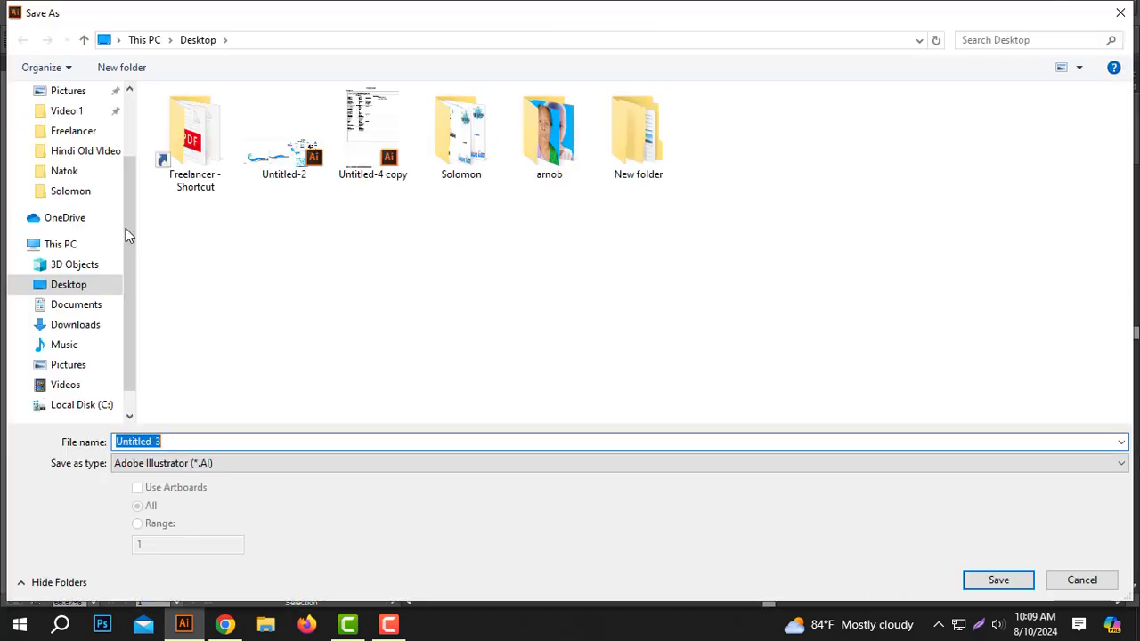
{"action": "left_click", "coordinate": [216, 463]}
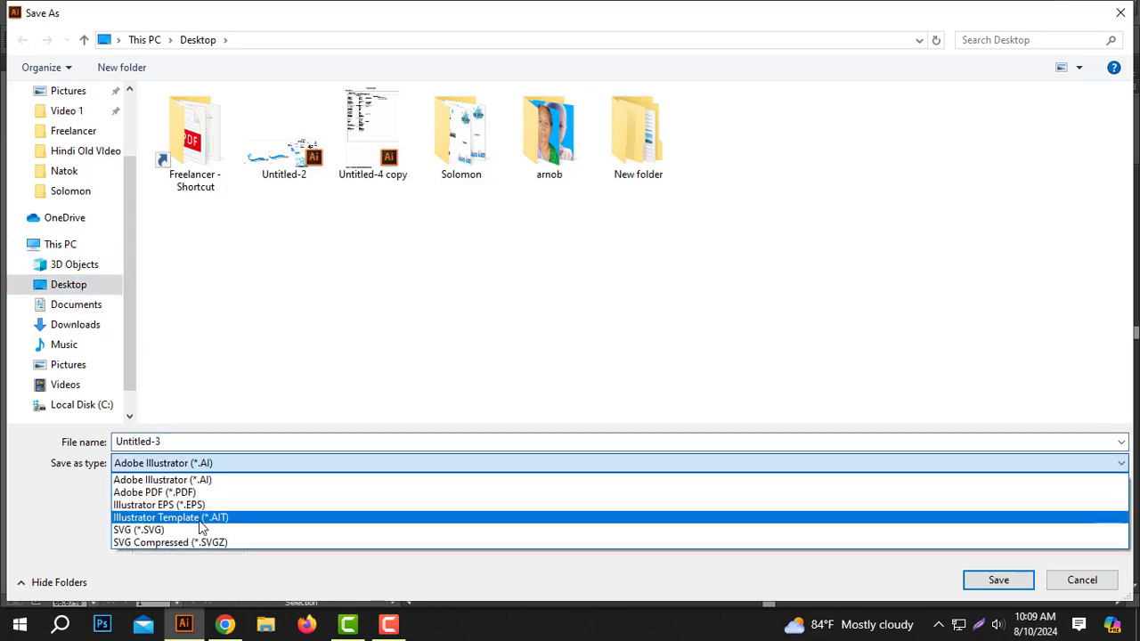
{"action": "left_click", "coordinate": [197, 505]}
{"action": "left_click", "coordinate": [180, 440]}
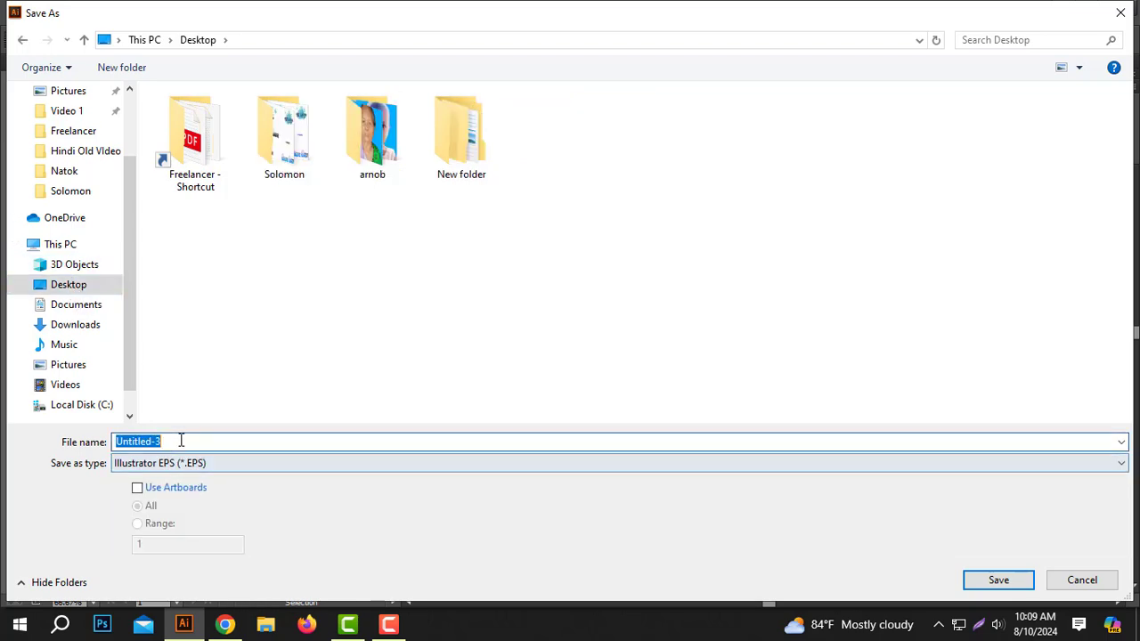
{"action": "left_click", "coordinate": [998, 584]}
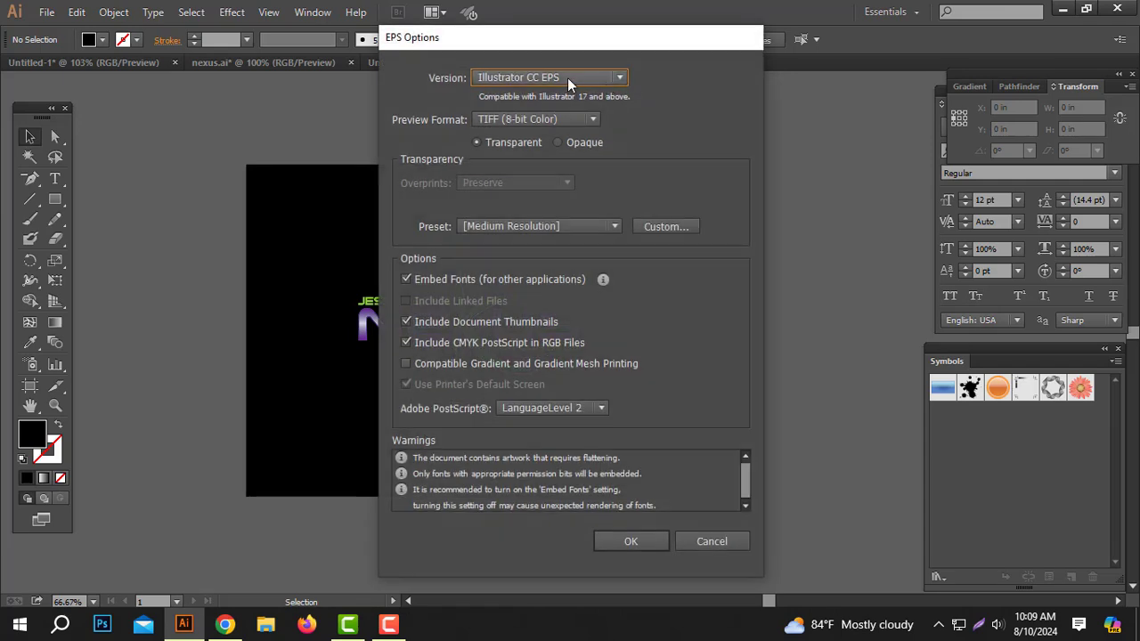
{"action": "left_click", "coordinate": [567, 77]}
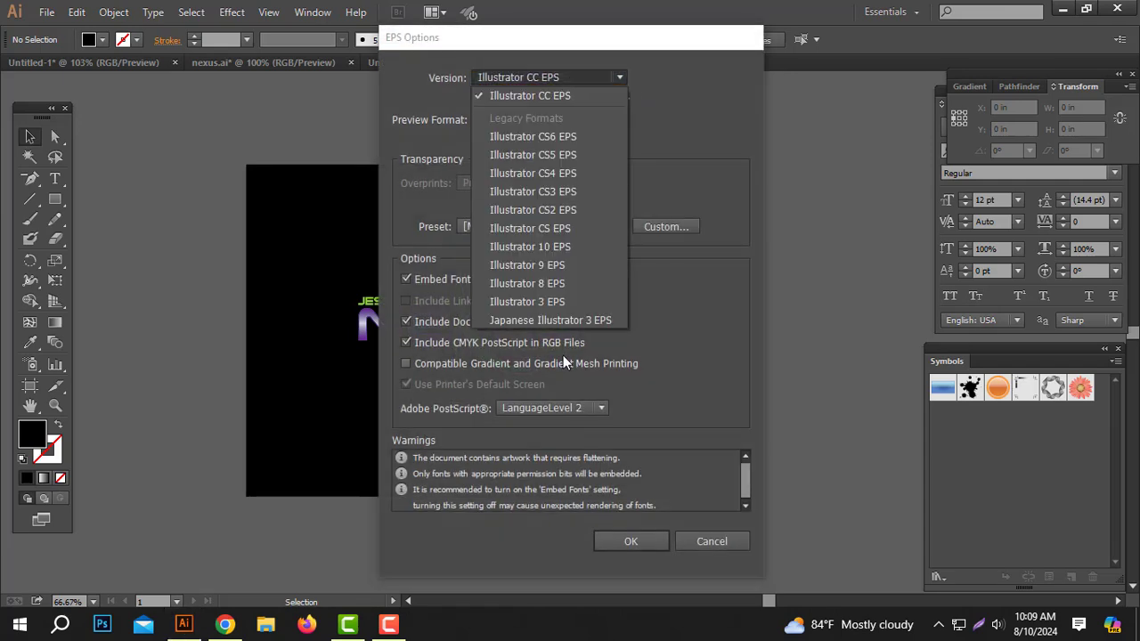
{"action": "left_click", "coordinate": [554, 249]}
{"action": "left_click", "coordinate": [631, 530]}
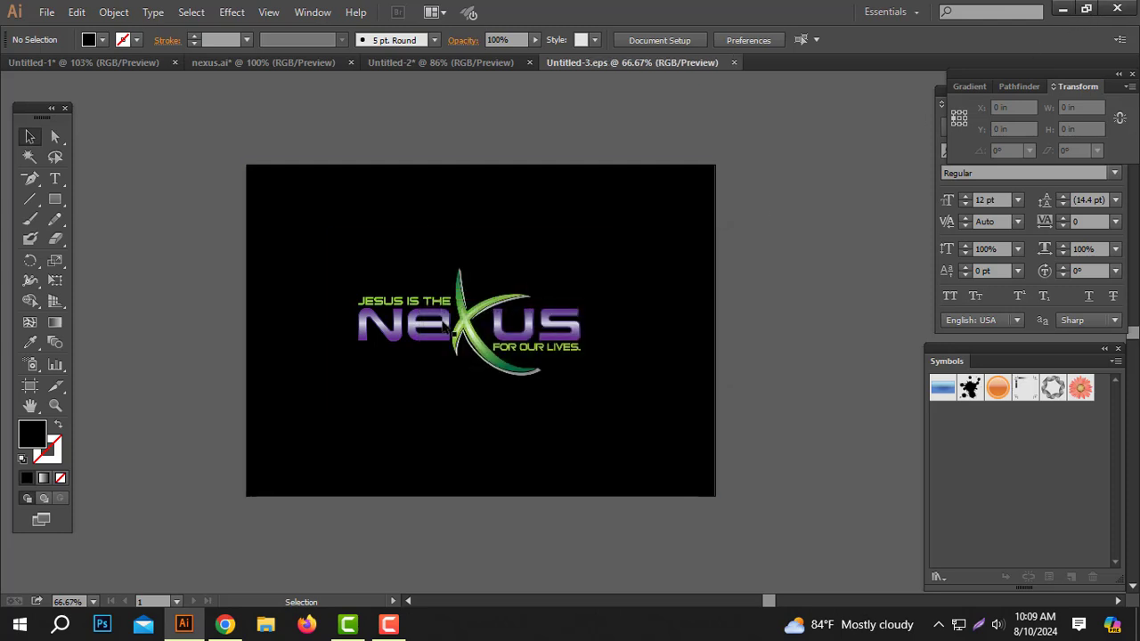
- Shift the logo image slightly right to about X 2.41 in and switch to the Untitled-2 document
{"action": "left_click_drag", "start_coordinate": [480, 338], "coordinate": [488, 338]}
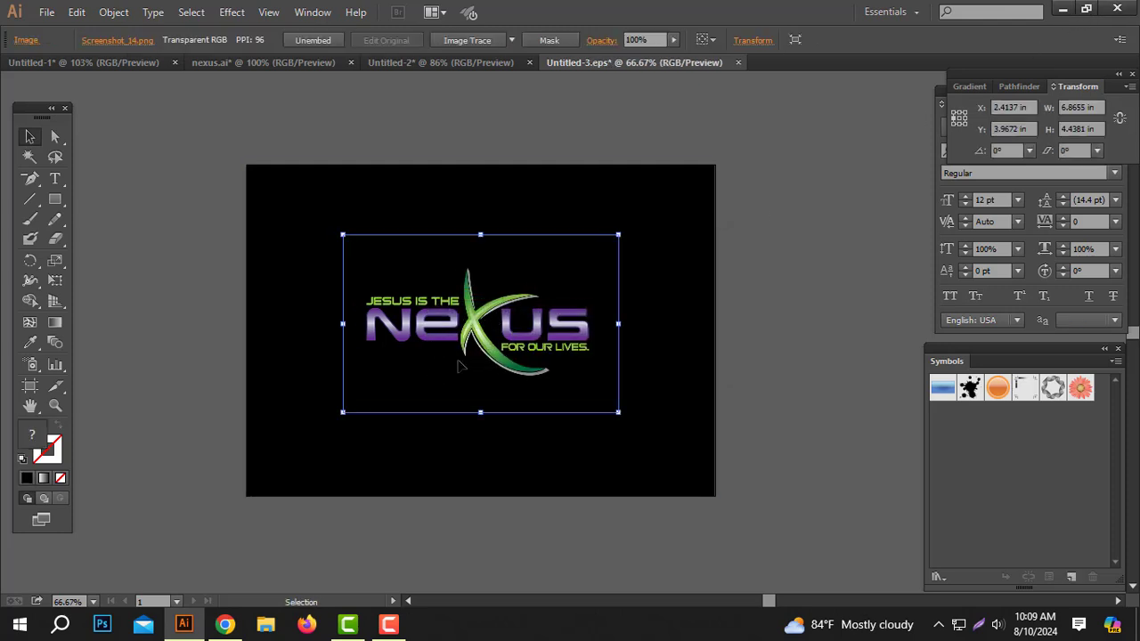
{"action": "left_click", "coordinate": [487, 63]}
{"action": "left_click", "coordinate": [385, 274]}
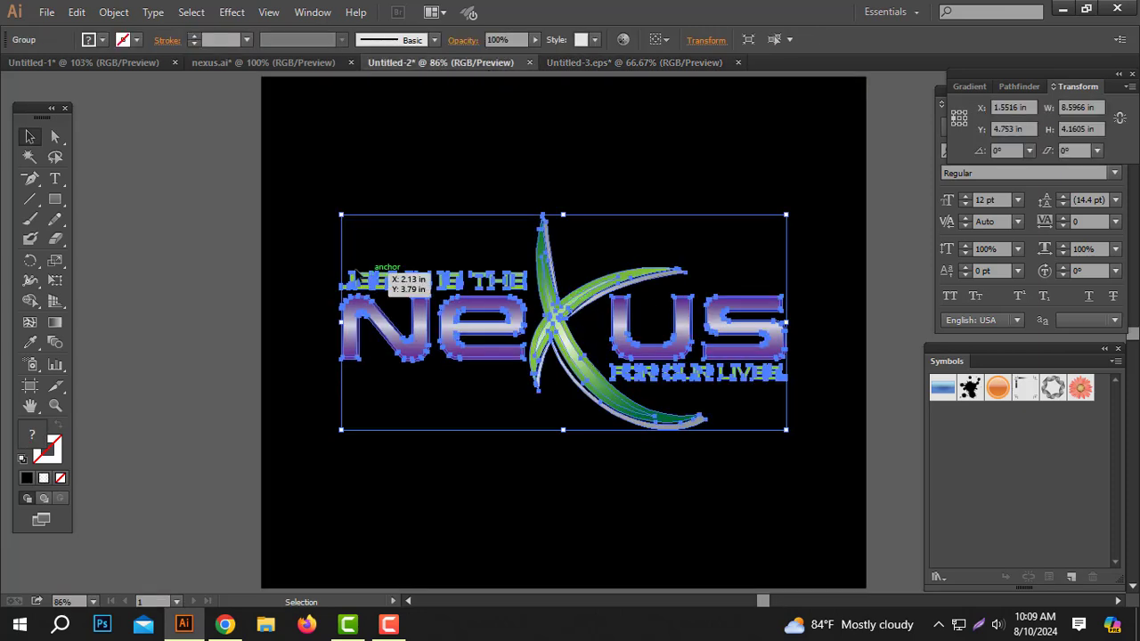
{"action": "left_click_drag", "start_coordinate": [294, 184], "coordinate": [744, 491]}
{"action": "left_click", "coordinate": [743, 492]}
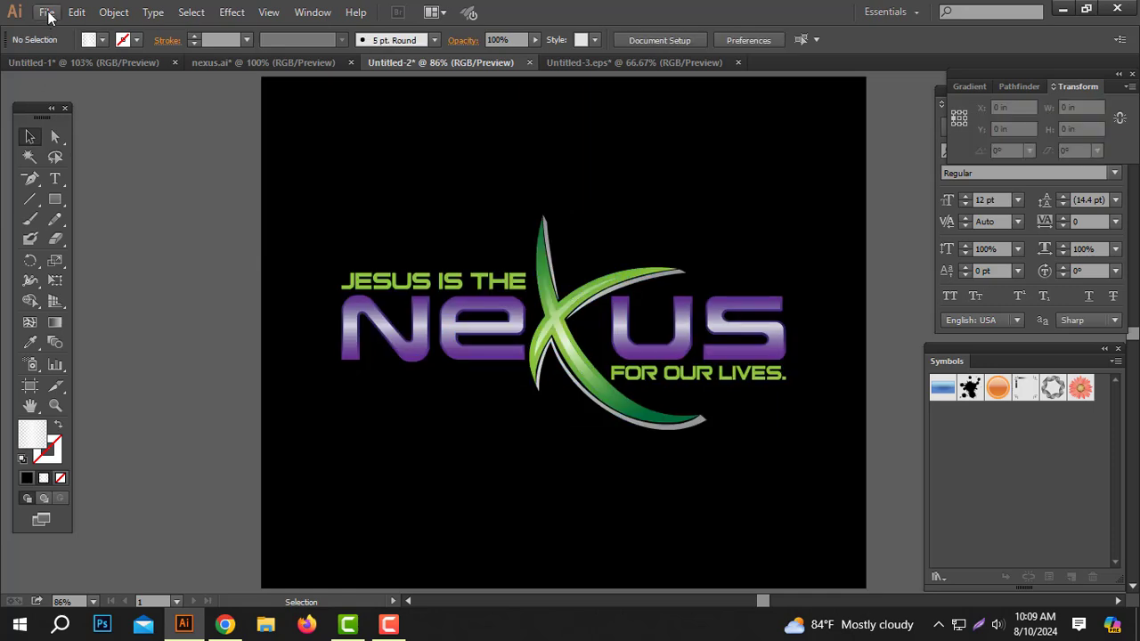
{"action": "left_click", "coordinate": [47, 13]}
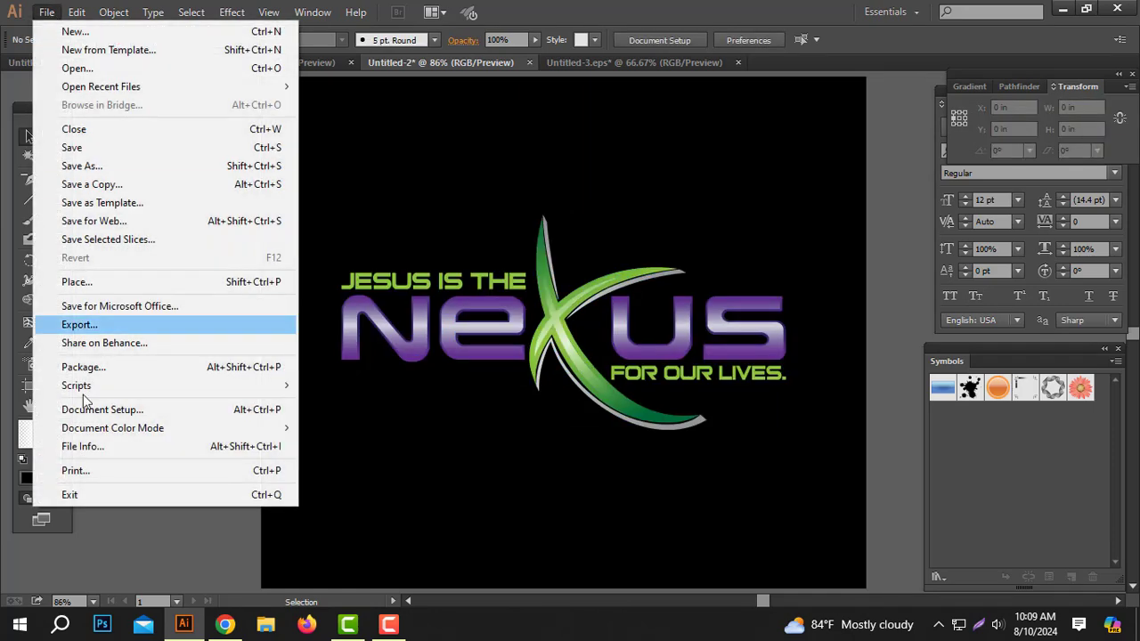
{"action": "left_click", "coordinate": [97, 166]}
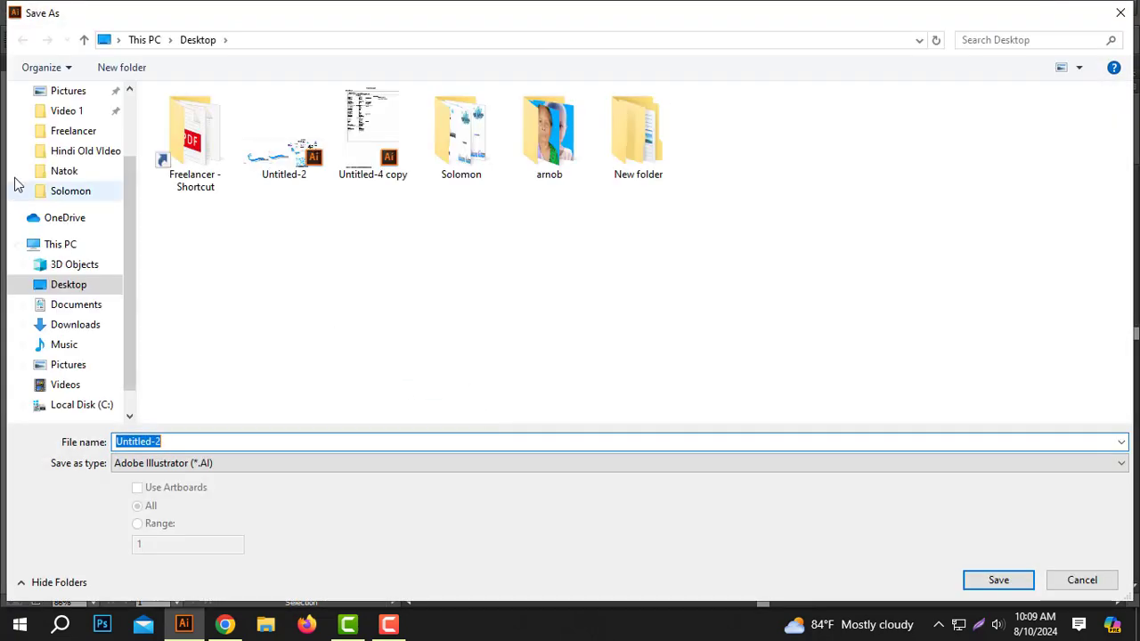
{"action": "left_click", "coordinate": [1123, 10]}
{"action": "mouse_move", "coordinate": [338, 185]}
{"action": "left_mouse_down"}
{"action": "mouse_move", "coordinate": [946, 446]}
{"action": "mouse_move", "coordinate": [724, 452]}
{"action": "left_mouse_up"}
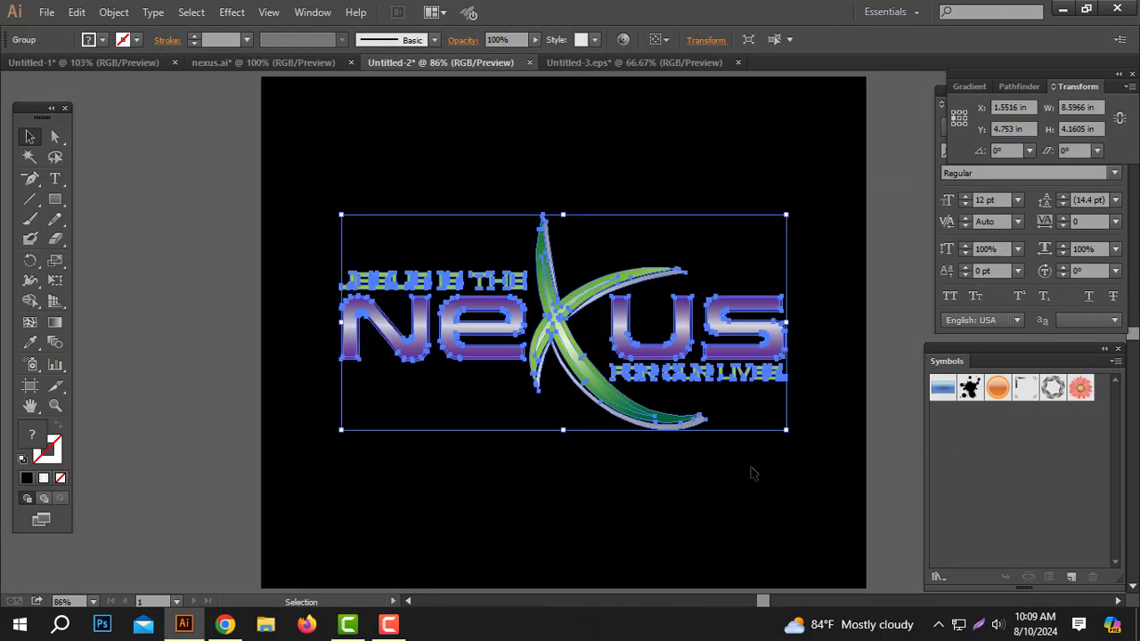
{"action": "left_click_drag", "start_coordinate": [826, 486], "coordinate": [322, 214]}
{"action": "left_click", "coordinate": [594, 169]}
{"action": "left_click", "coordinate": [838, 478]}
{"action": "left_click", "coordinate": [351, 196]}
{"action": "left_click_drag", "start_coordinate": [293, 173], "coordinate": [775, 496]}
{"action": "left_click", "coordinate": [771, 493]}
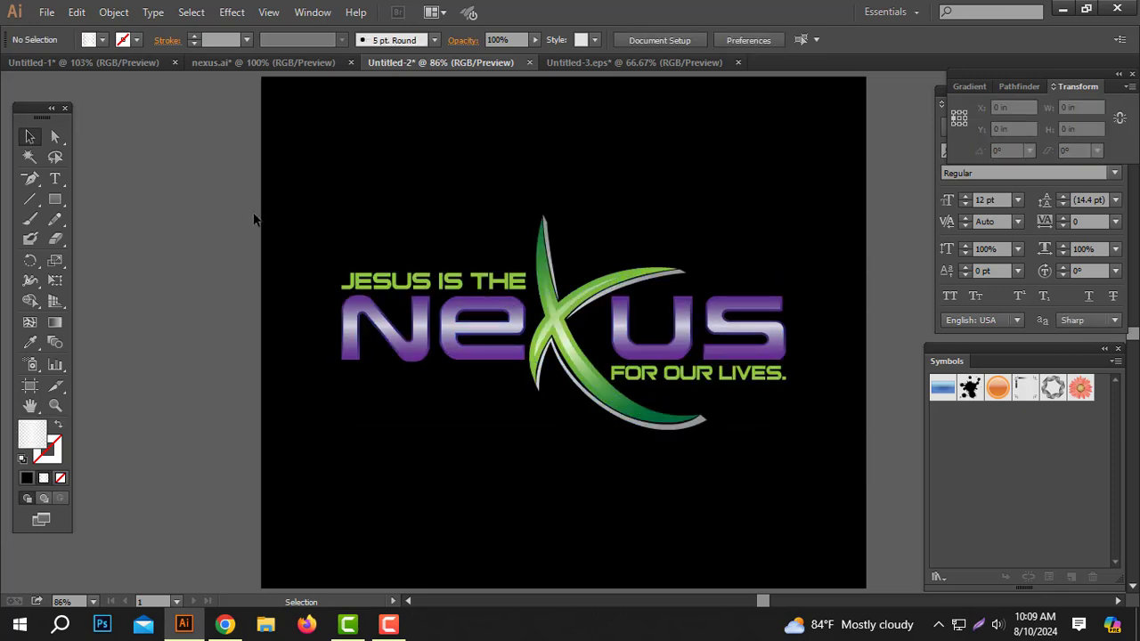
- Begin saving a copy of the vector logo document and create a Desktop folder named aaa as its location
{"action": "left_click_drag", "start_coordinate": [372, 197], "coordinate": [806, 434]}
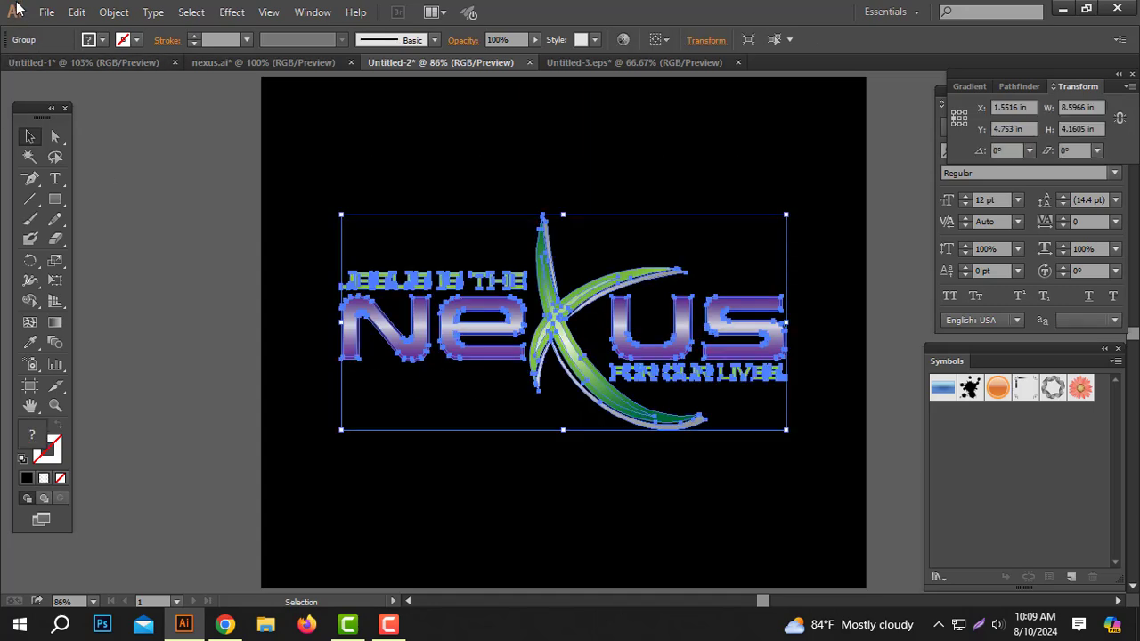
{"action": "left_click", "coordinate": [47, 12]}
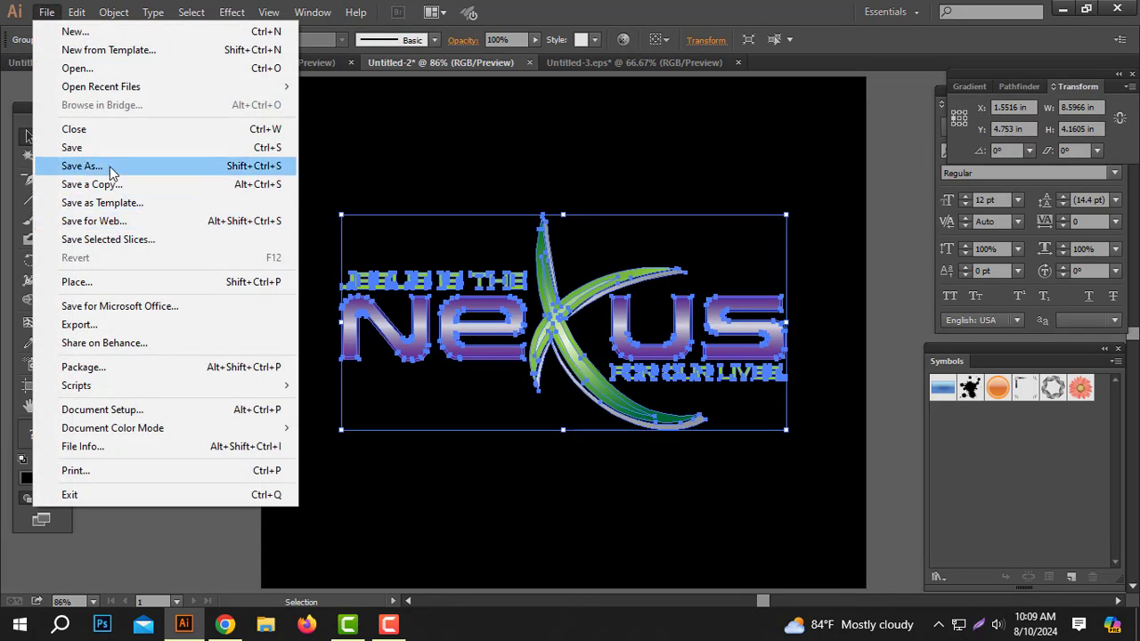
{"action": "left_click", "coordinate": [289, 167]}
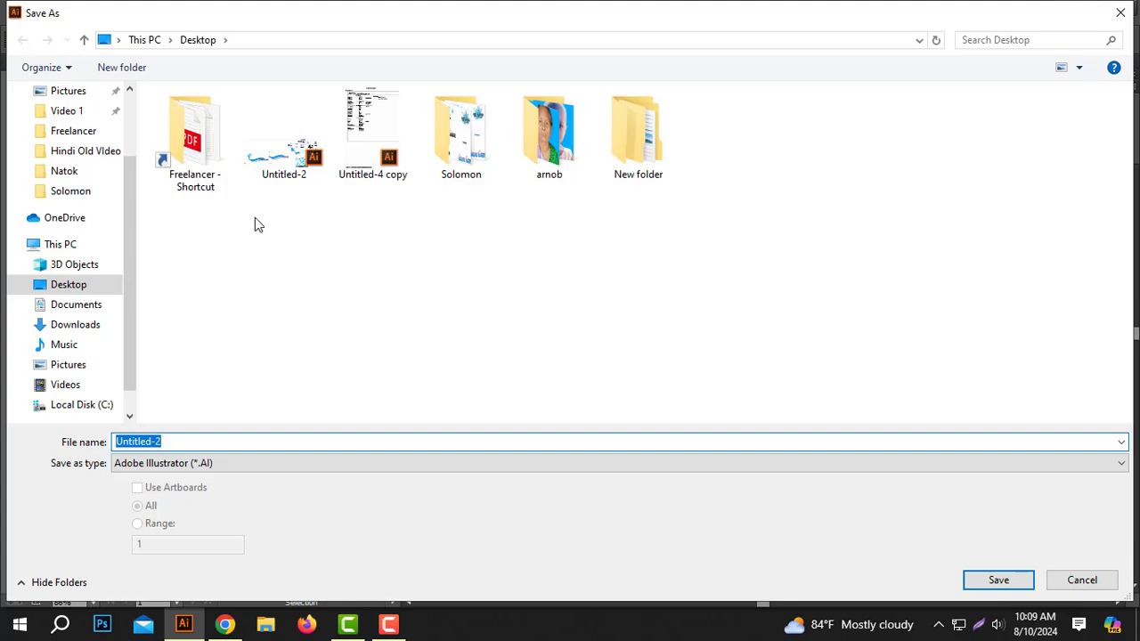
{"action": "left_click", "coordinate": [121, 66]}
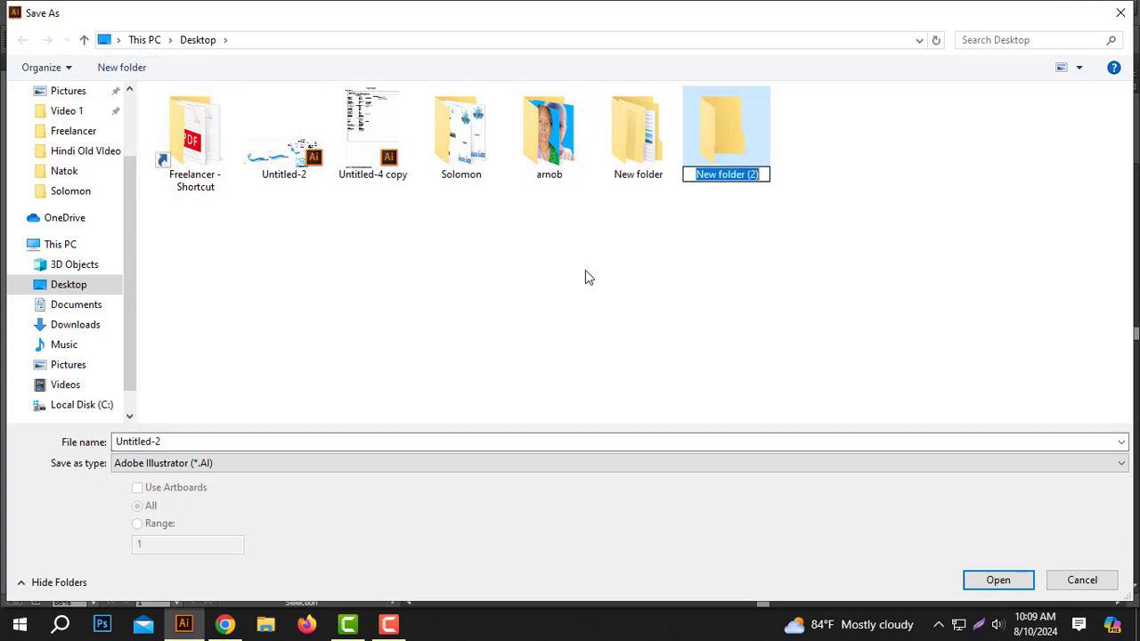
{"action": "type", "text": "aaa"}
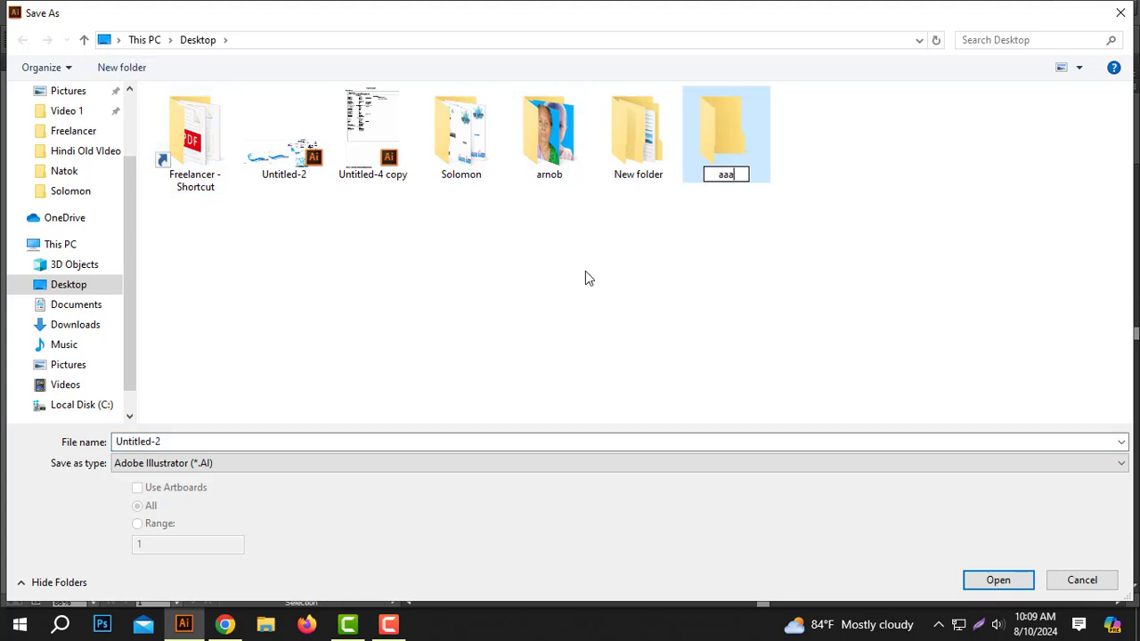
{"action": "key", "text": "Return"}
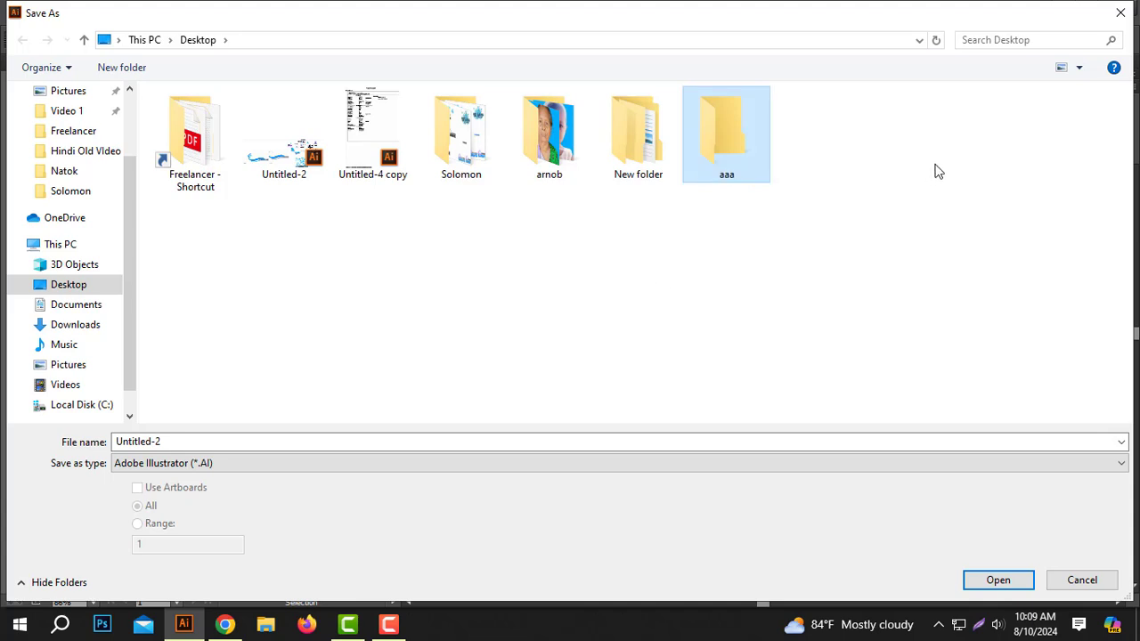
{"action": "double_click", "coordinate": [741, 144]}
- Save the file as Untitled-2 in Illustrator EPS format with the Illustrator 10 EPS version
{"action": "left_click", "coordinate": [205, 463]}
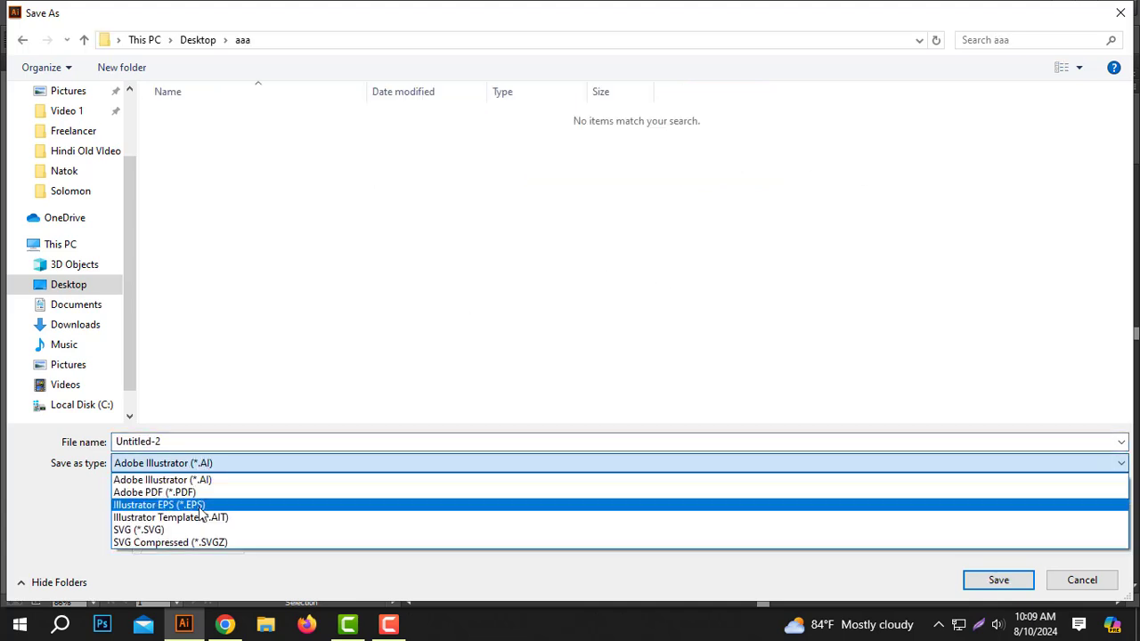
{"action": "left_click", "coordinate": [201, 506]}
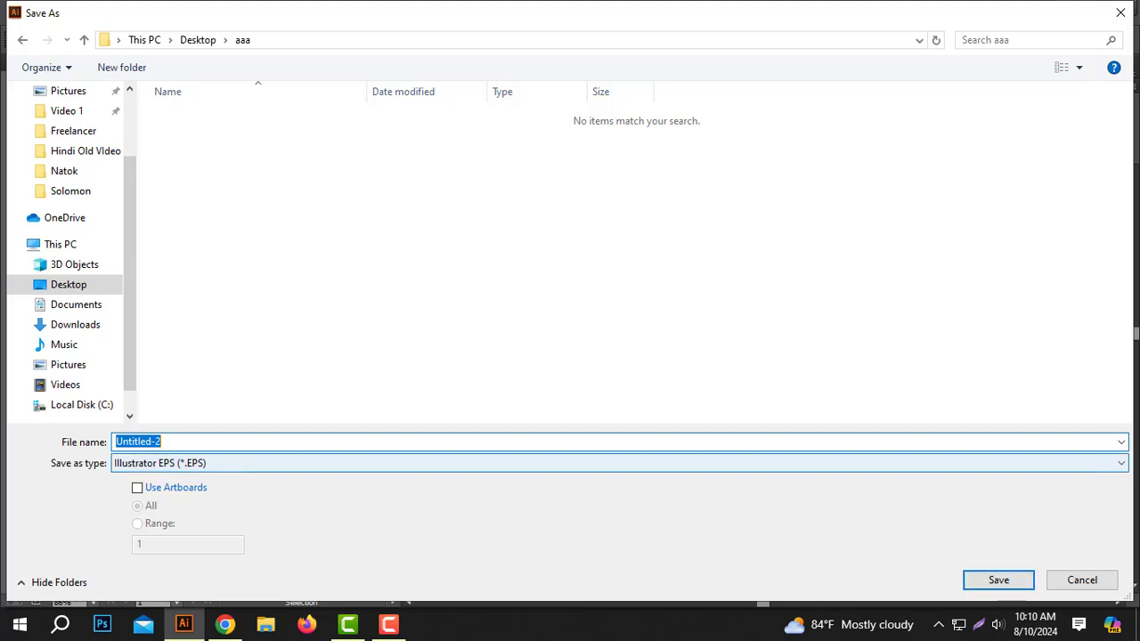
{"action": "left_click", "coordinate": [1006, 576]}
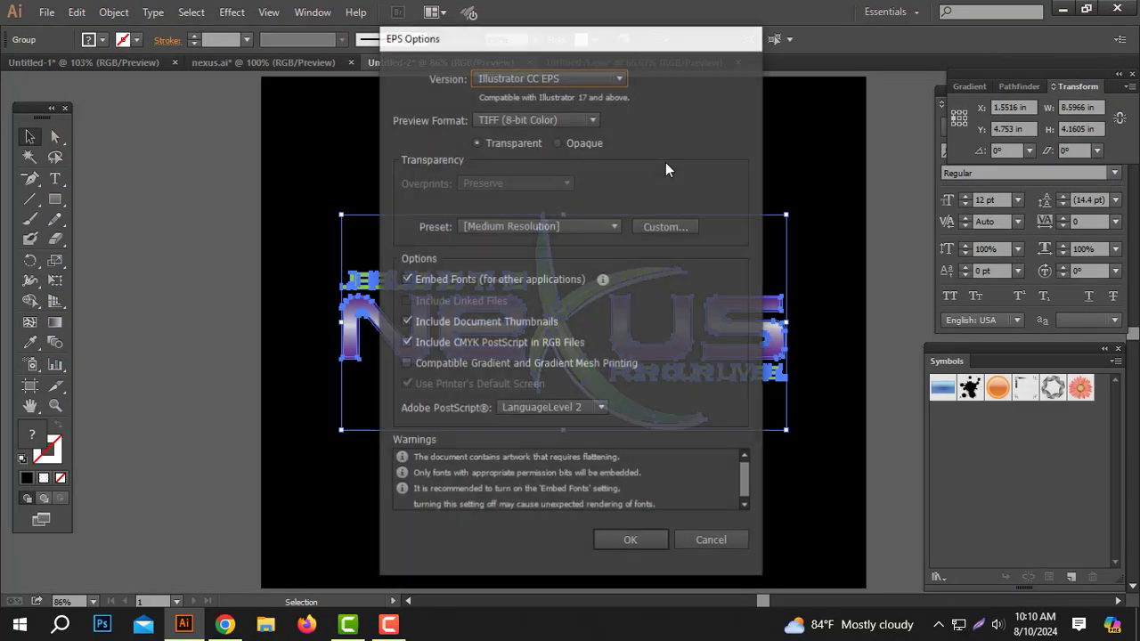
{"action": "left_click", "coordinate": [564, 77]}
{"action": "left_click", "coordinate": [556, 247]}
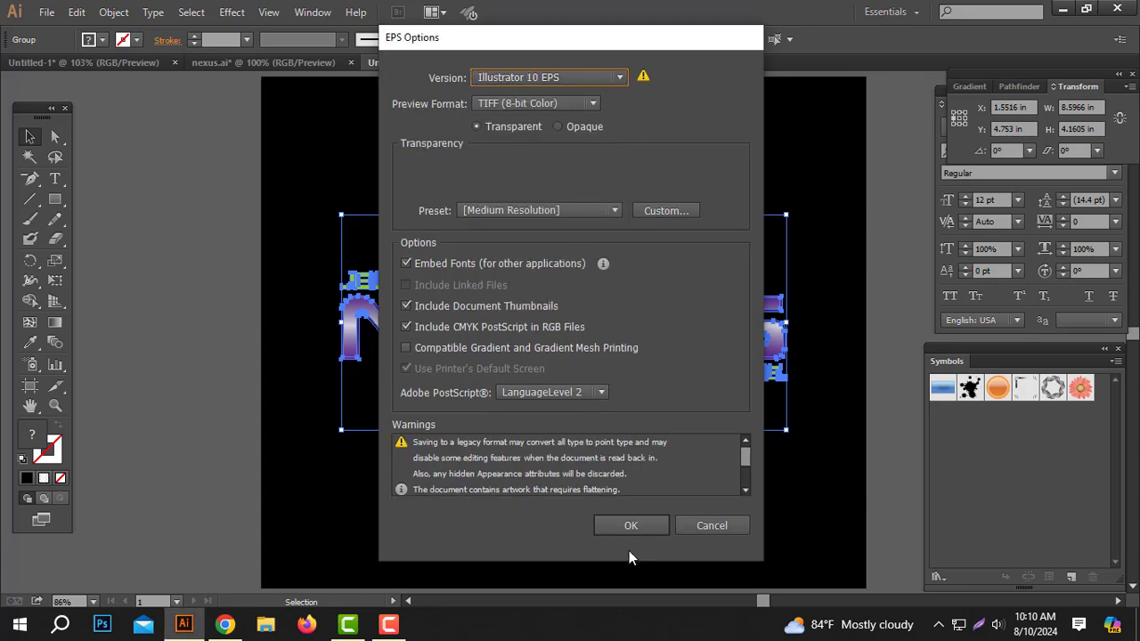
{"action": "left_click", "coordinate": [632, 524]}
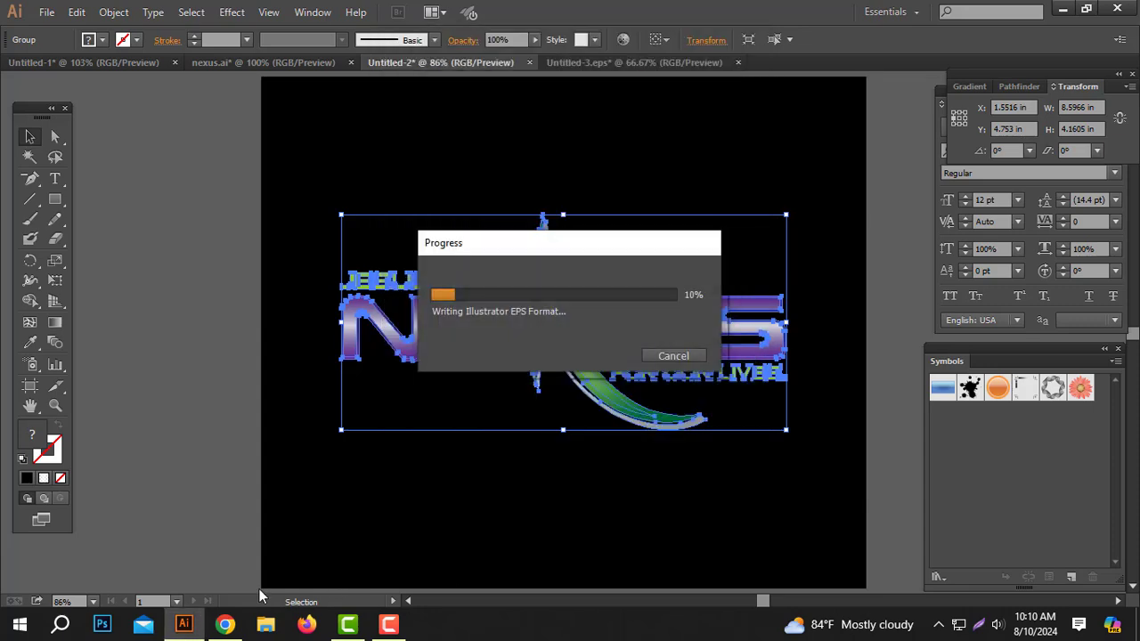
- Switch to Chrome and start a new upload on the Adobe Stock contributor uploads page, browsing for files
{"action": "left_click", "coordinate": [225, 624]}
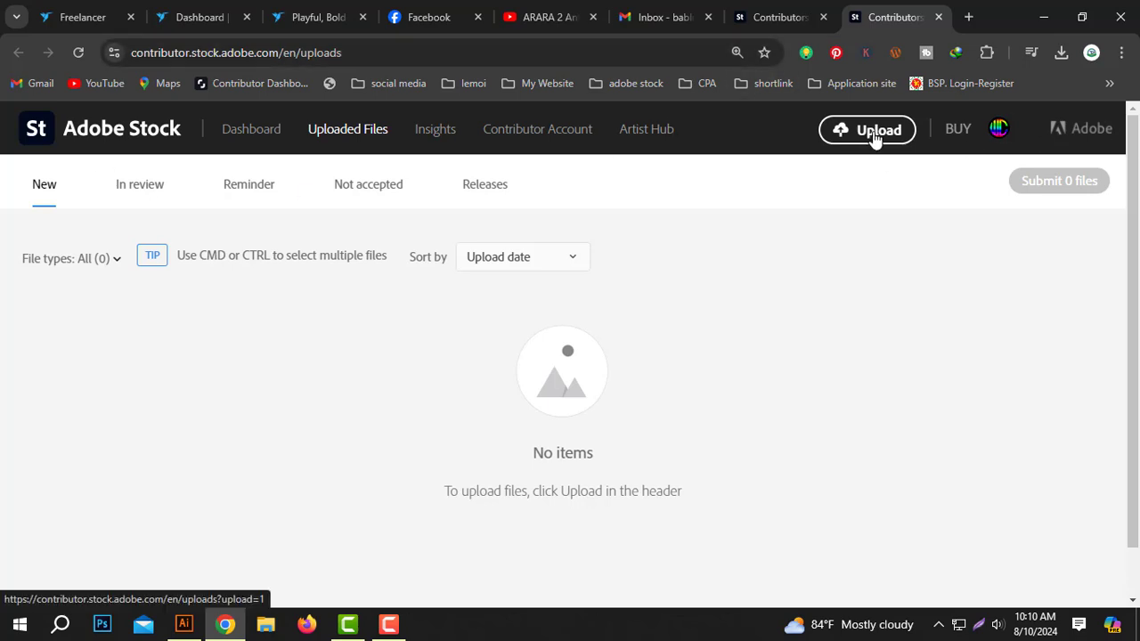
{"action": "left_click", "coordinate": [776, 16]}
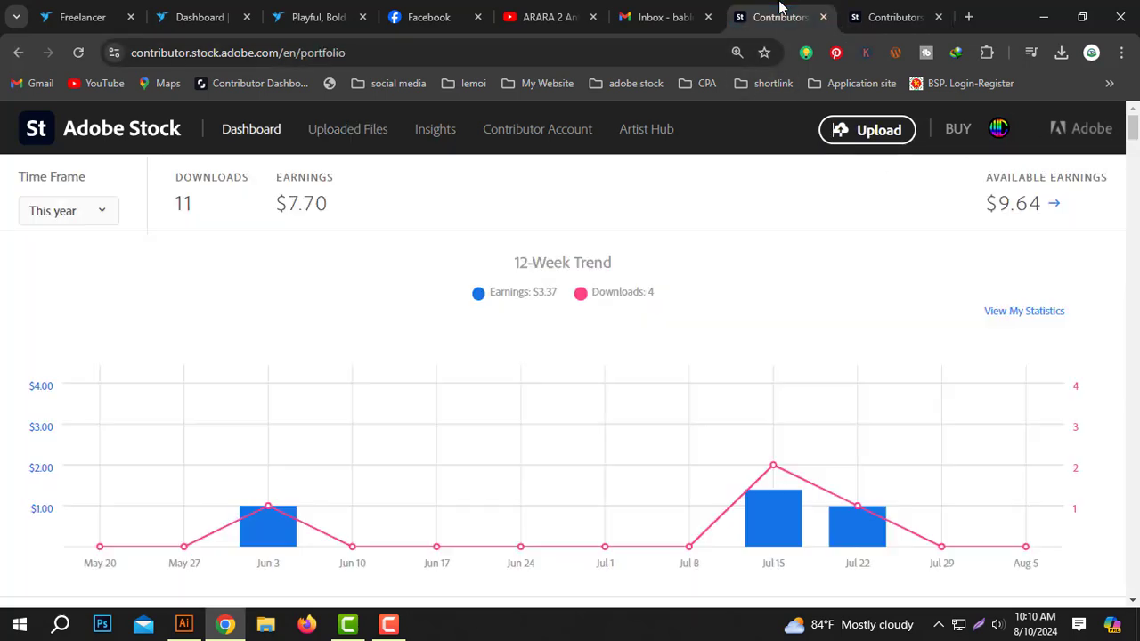
{"action": "left_click", "coordinate": [887, 9]}
{"action": "left_click", "coordinate": [873, 134]}
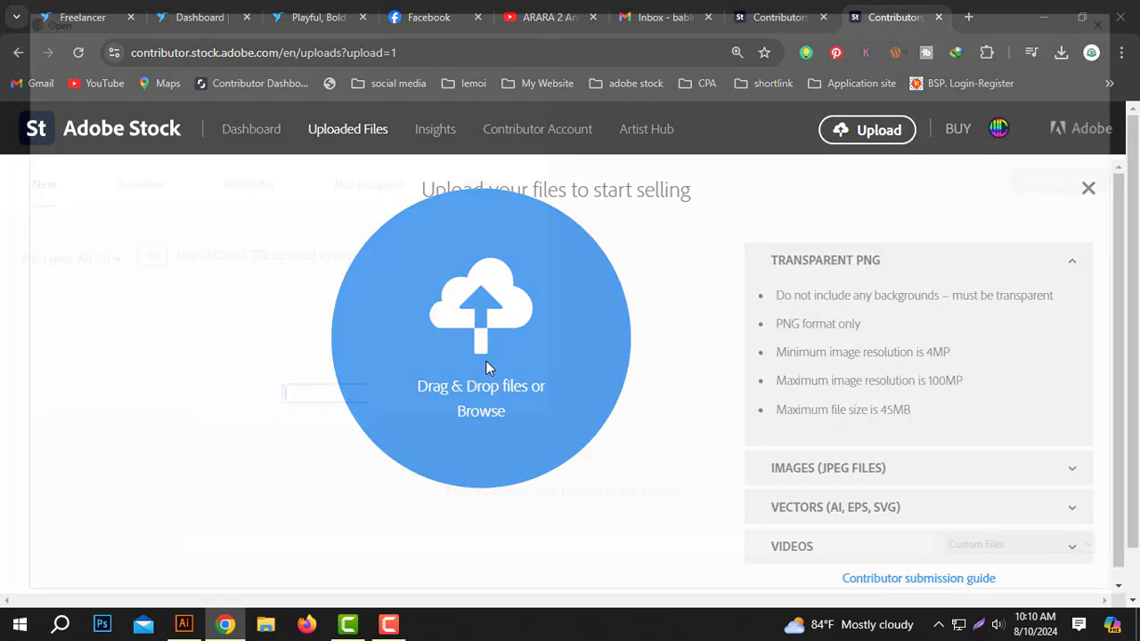
{"action": "left_click", "coordinate": [486, 363]}
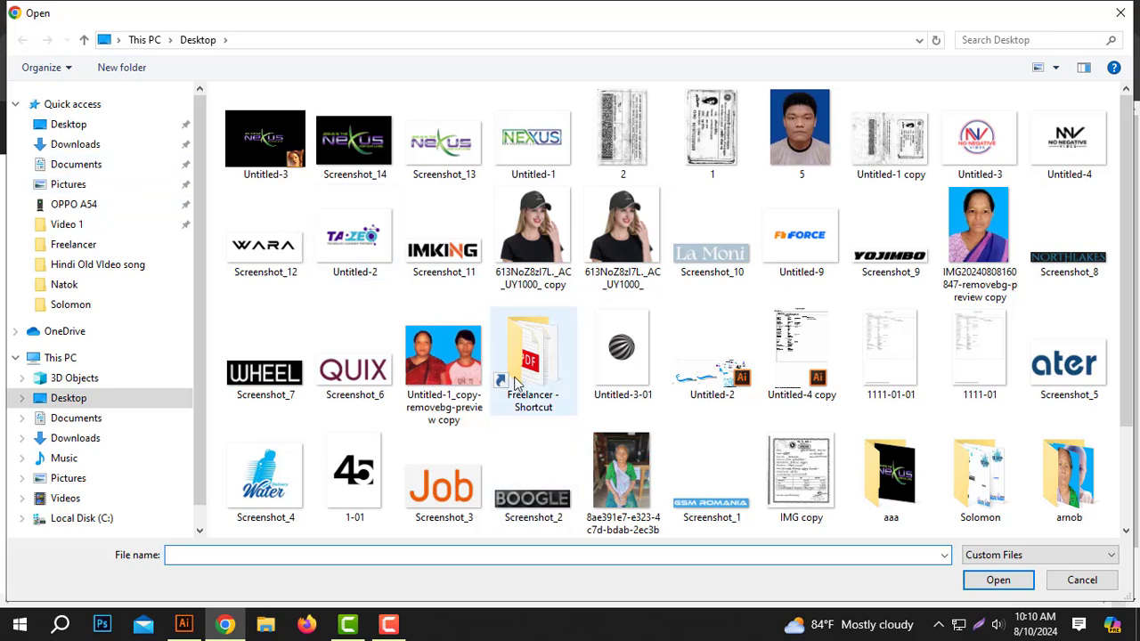
- Upload the Untitled-2 EPS file from the aaa folder on the Desktop
{"action": "scroll", "coordinate": [499, 374], "scroll_direction": "down", "scroll_amount": 2}
{"action": "double_click", "coordinate": [899, 392]}
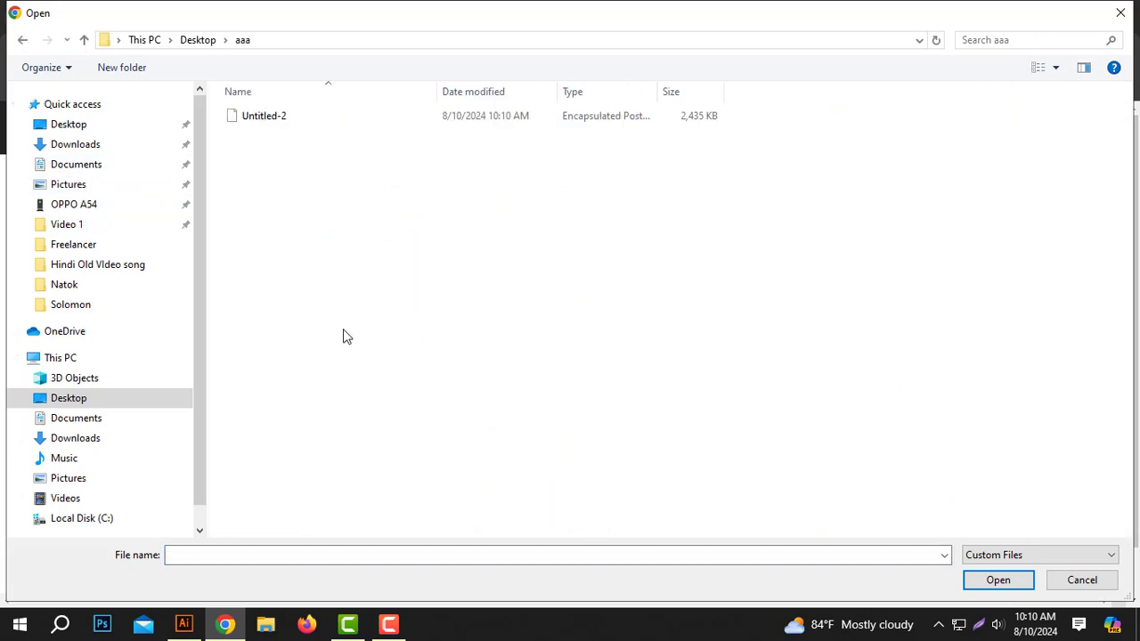
{"action": "left_click", "coordinate": [1055, 67]}
{"action": "left_click", "coordinate": [1060, 73]}
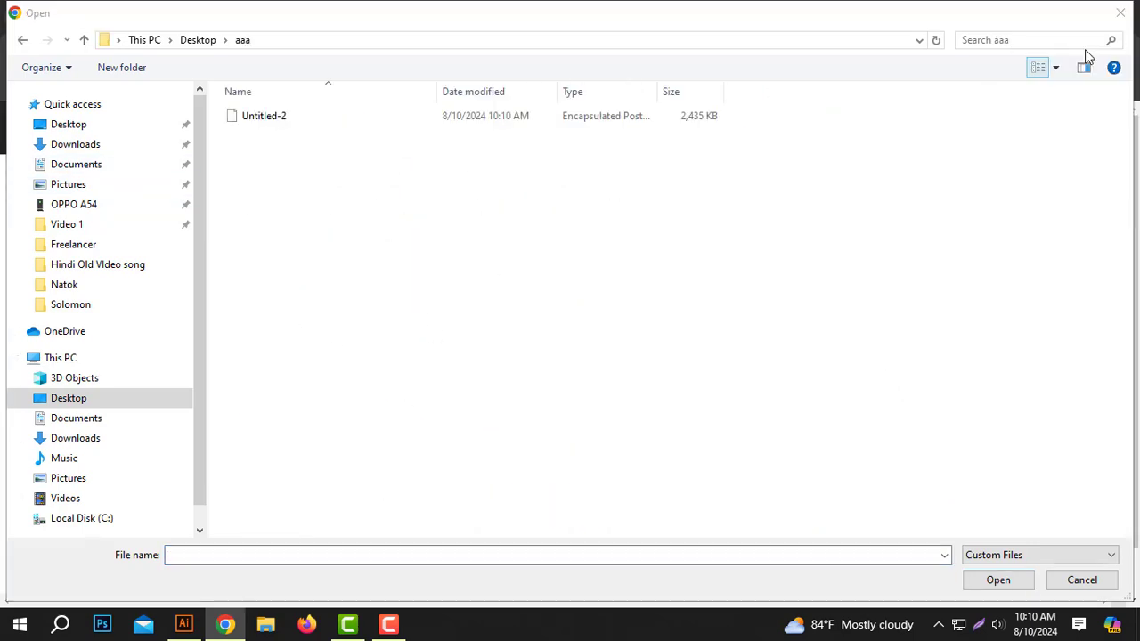
{"action": "left_click", "coordinate": [255, 134]}
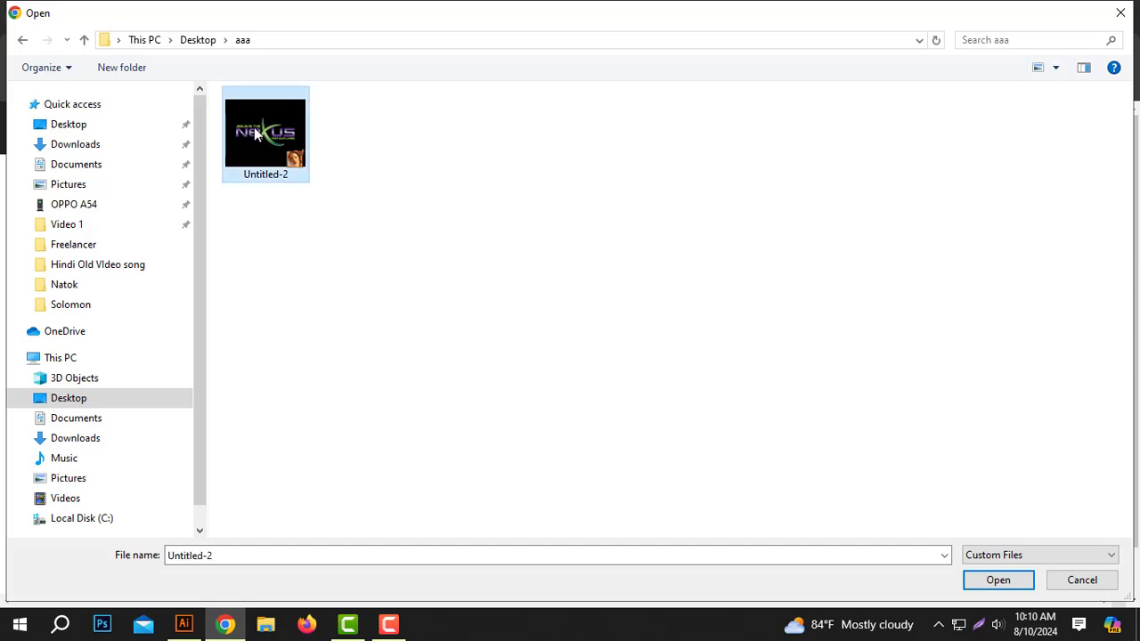
{"action": "left_click", "coordinate": [998, 583]}
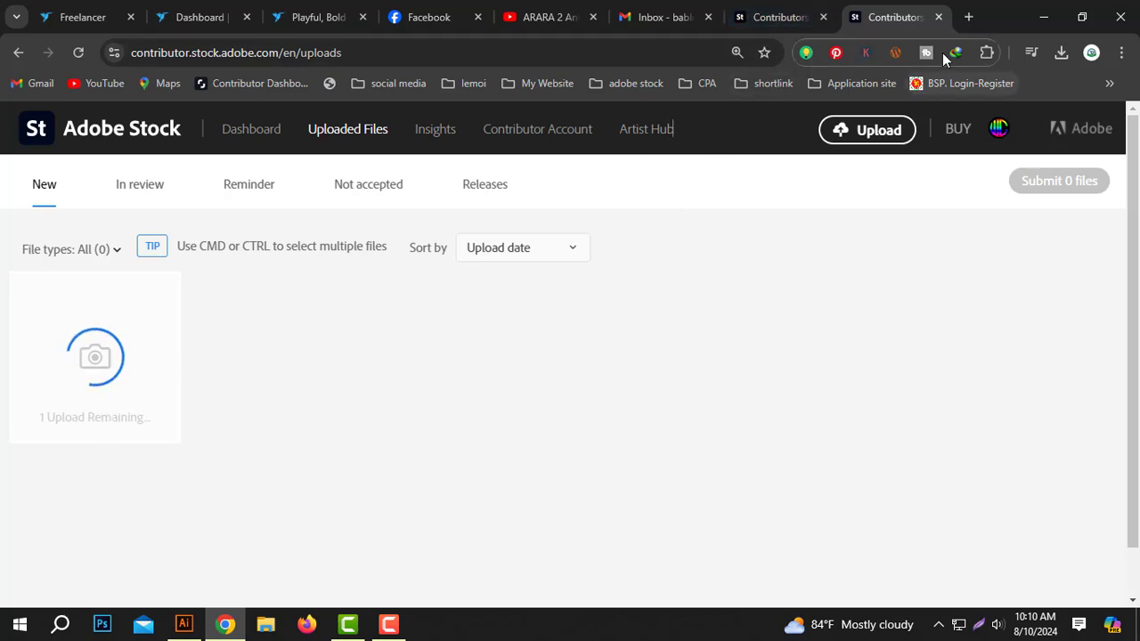
- Switch to Illustrator's Untitled-3 document and move the logo image right to about X 7.21 in
{"action": "left_click", "coordinate": [1049, 21]}
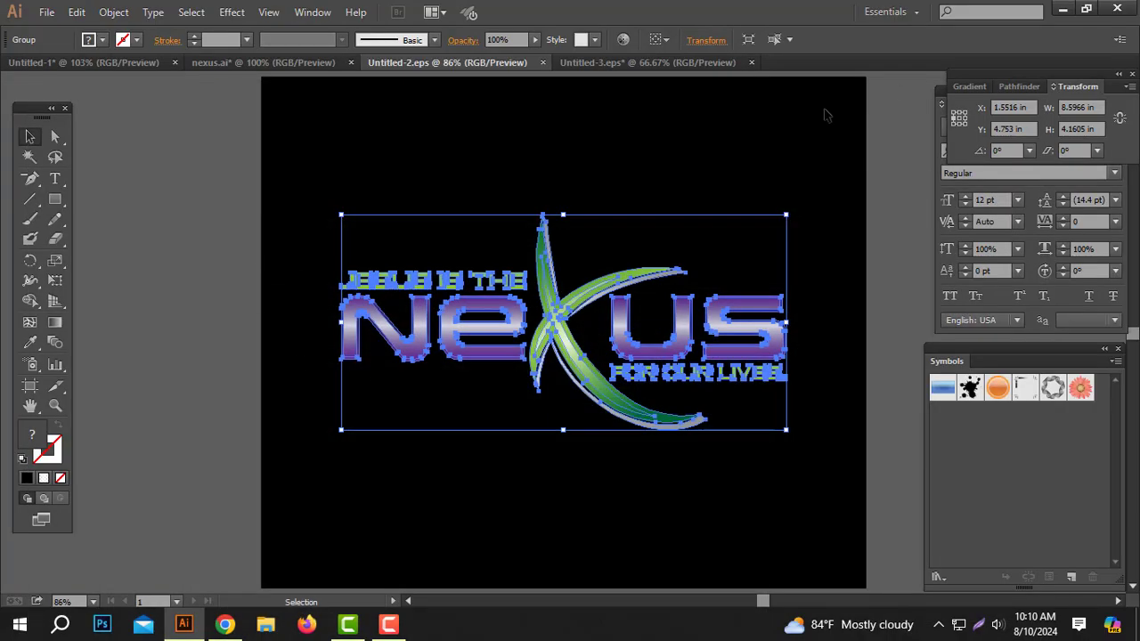
{"action": "left_click", "coordinate": [658, 64]}
{"action": "left_click_drag", "start_coordinate": [489, 316], "coordinate": [693, 310]}
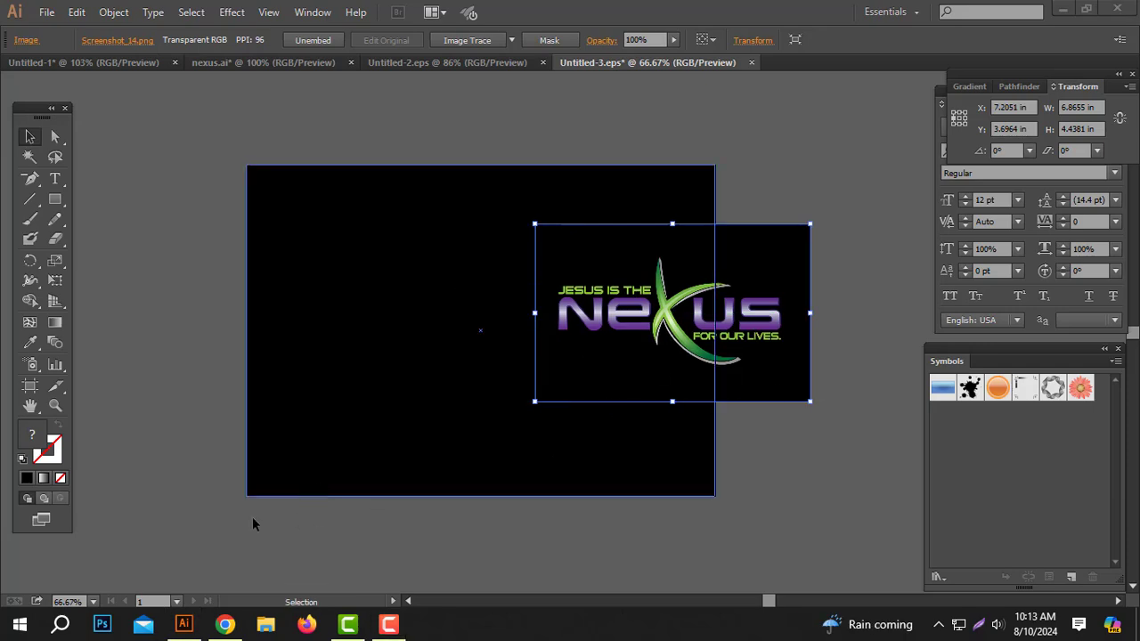
- Return to Chrome and mark the uploaded NEXUS file as created using generative AI tools, with people and property fictional
{"action": "left_click", "coordinate": [225, 626]}
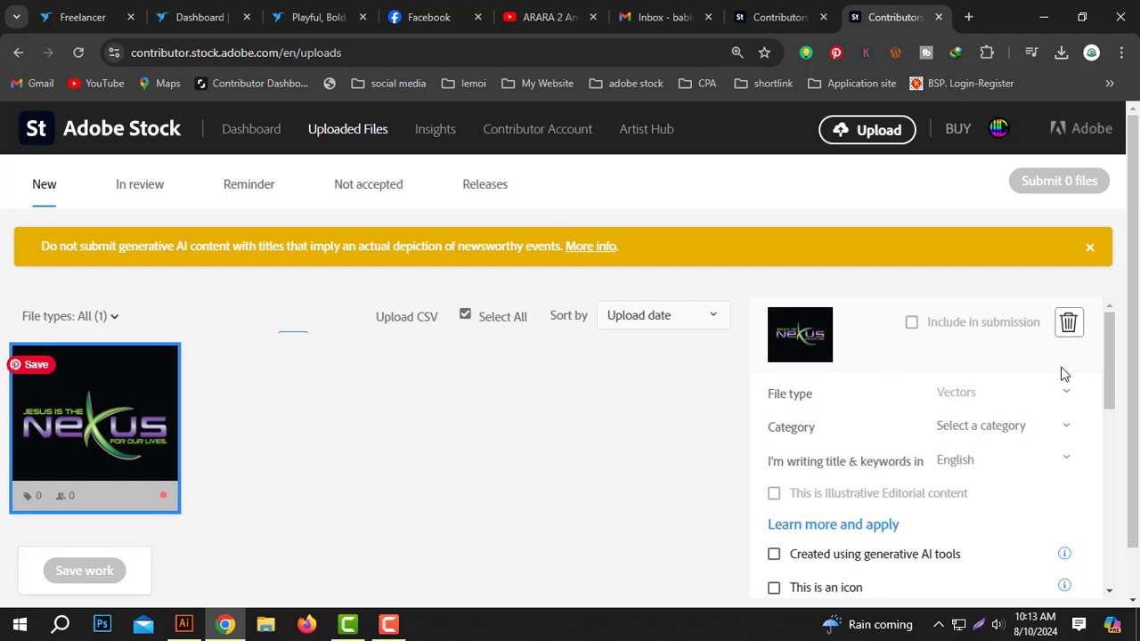
{"action": "scroll", "coordinate": [1031, 365], "scroll_direction": "down", "scroll_amount": 2}
{"action": "scroll", "coordinate": [887, 425], "scroll_direction": "up", "scroll_amount": 1}
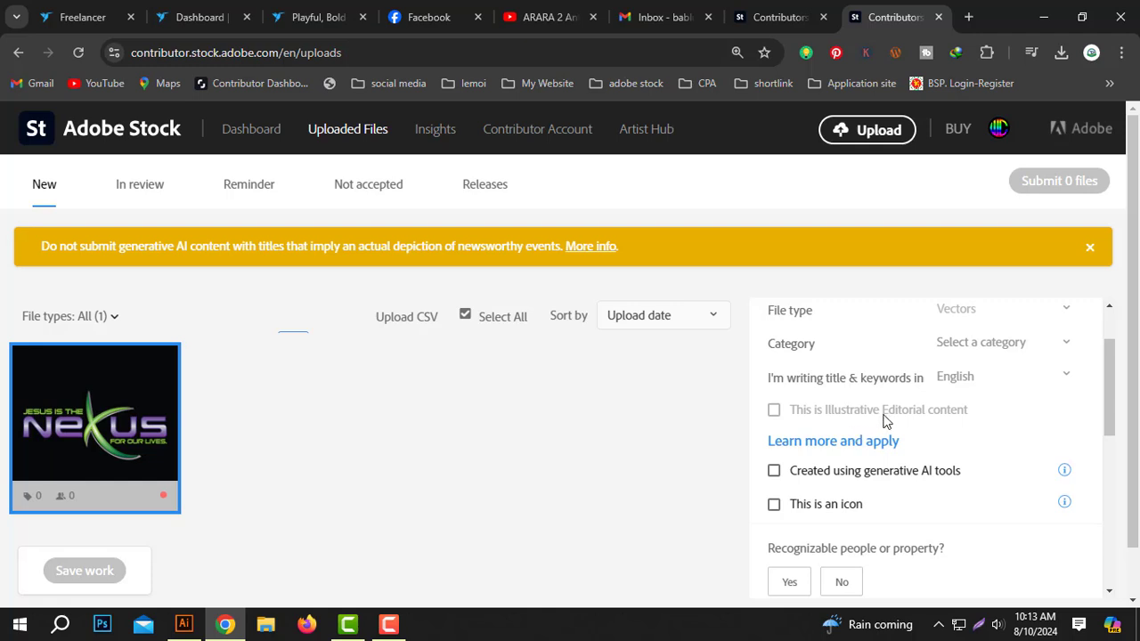
{"action": "scroll", "coordinate": [1137, 263], "scroll_direction": "down", "scroll_amount": 1}
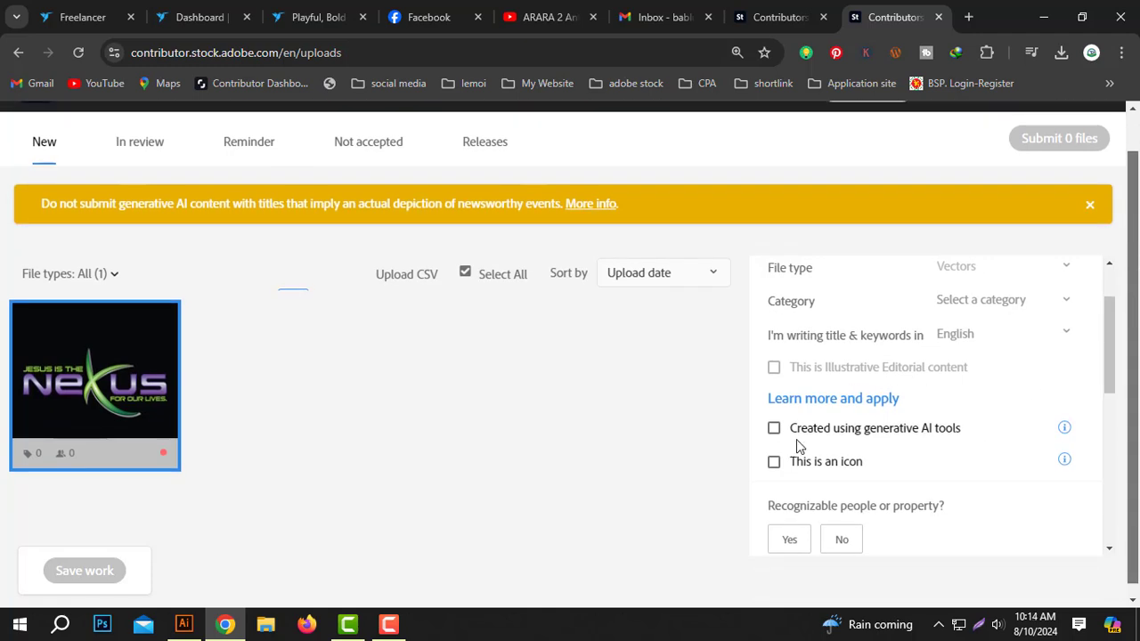
{"action": "left_click", "coordinate": [774, 429]}
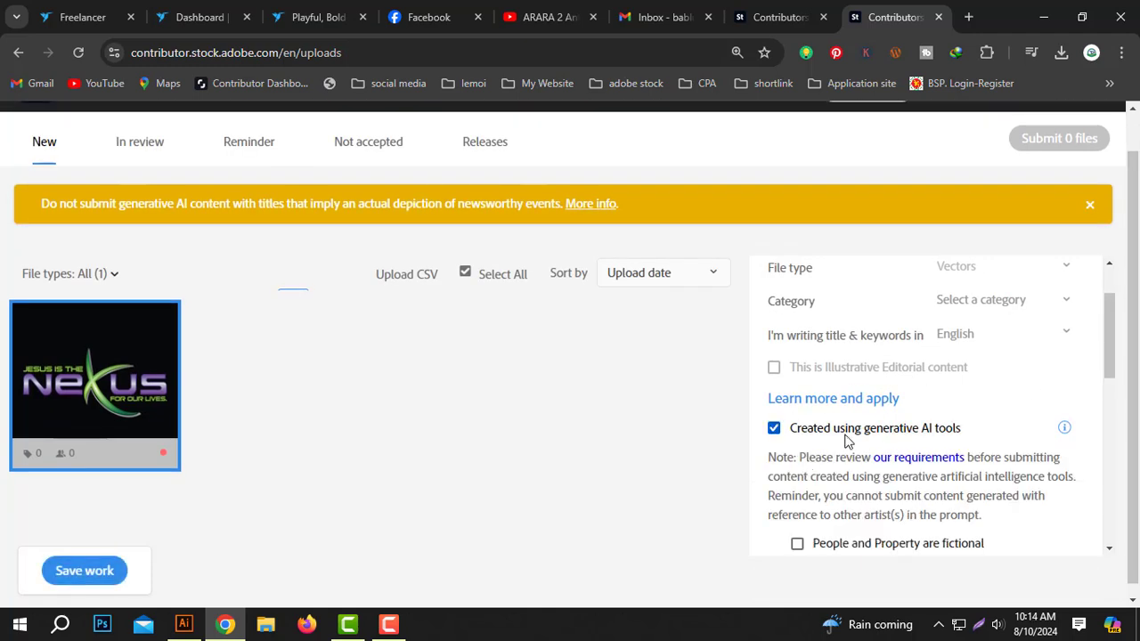
{"action": "scroll", "coordinate": [870, 440], "scroll_direction": "down", "scroll_amount": 1}
{"action": "left_click", "coordinate": [797, 461]}
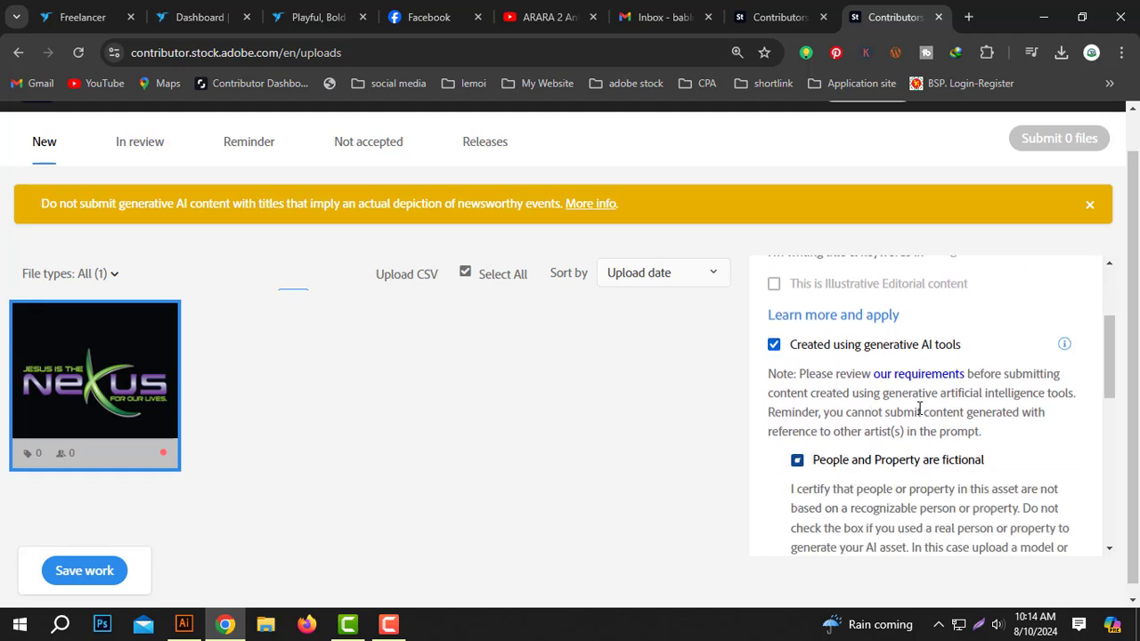
- Mark the uploaded file as an icon of the Icon Sheet type
{"action": "scroll", "coordinate": [904, 411], "scroll_direction": "down", "scroll_amount": 2}
{"action": "left_click", "coordinate": [774, 435]}
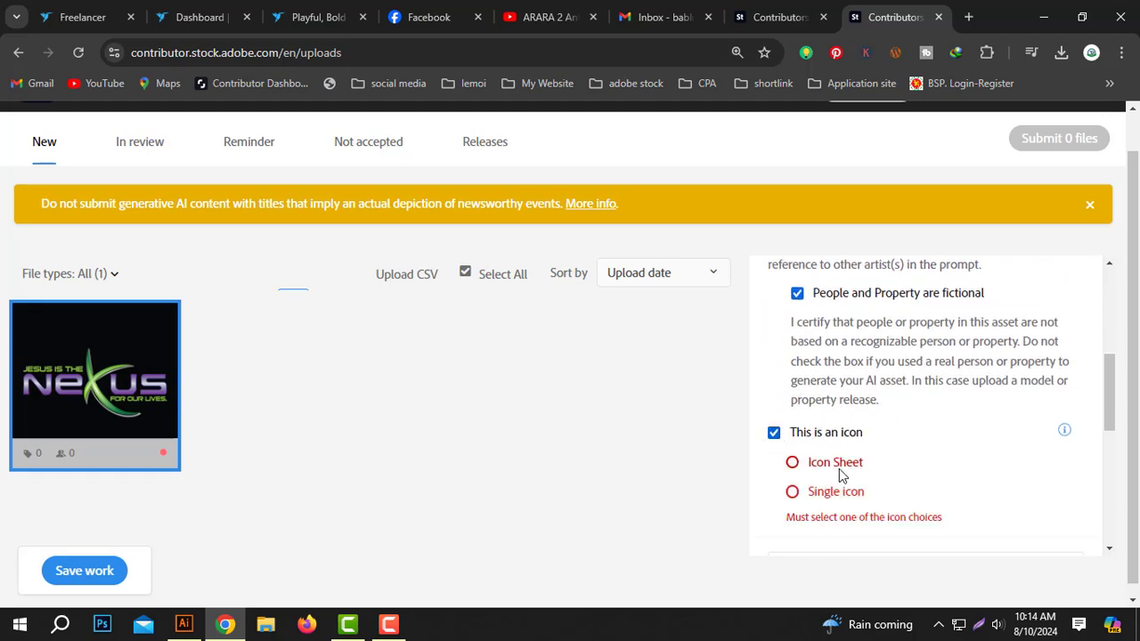
{"action": "scroll", "coordinate": [904, 440], "scroll_direction": "down", "scroll_amount": 3}
{"action": "scroll", "coordinate": [850, 356], "scroll_direction": "up", "scroll_amount": 2}
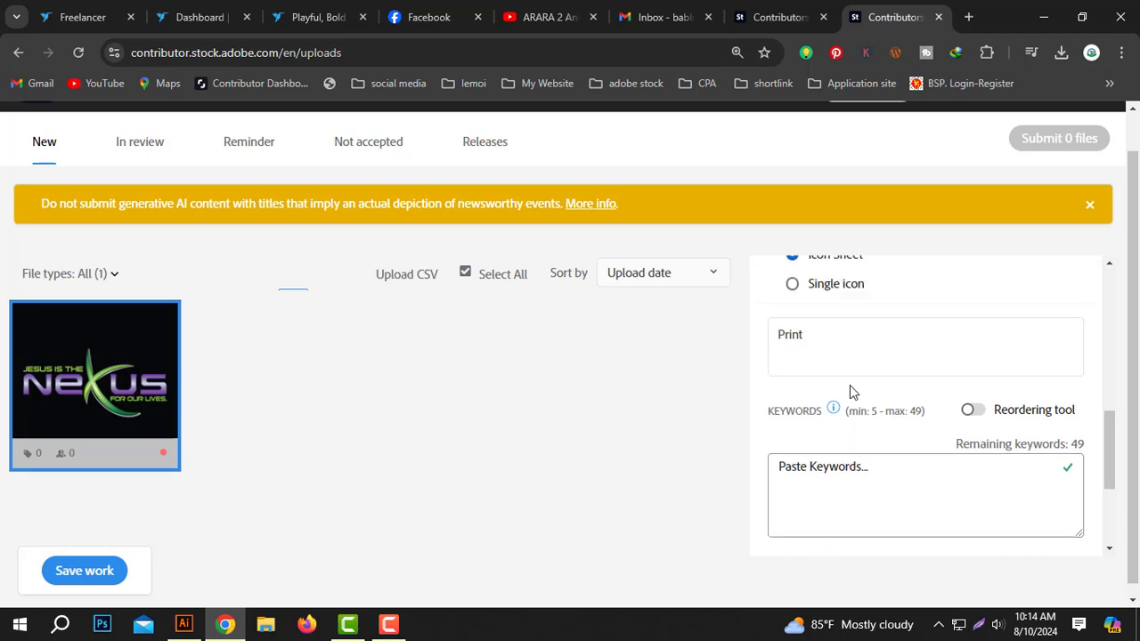
- Replace the file's title with NEXUS
{"action": "mouse_move", "coordinate": [45, 392]}
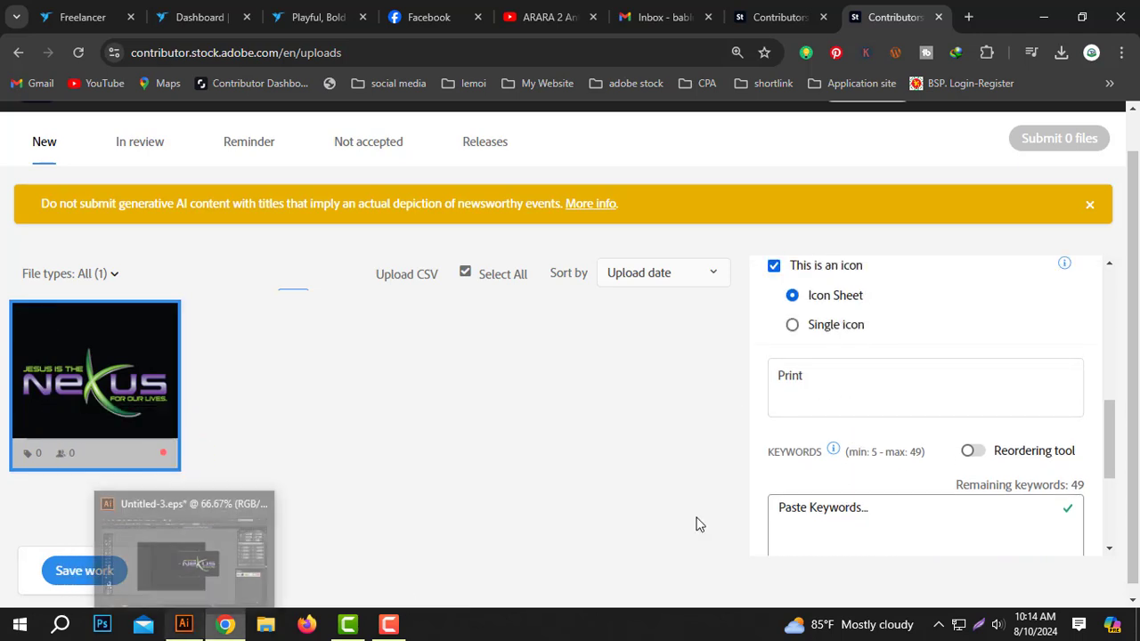
{"action": "triple_click", "coordinate": [833, 376]}
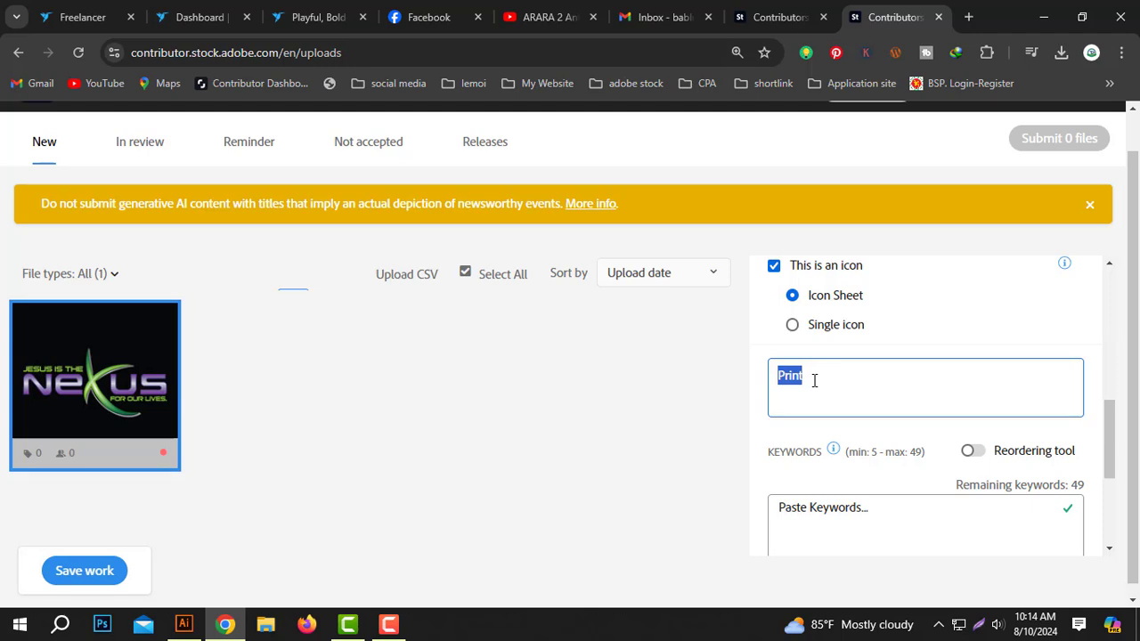
{"action": "key", "text": "BackSpace"}
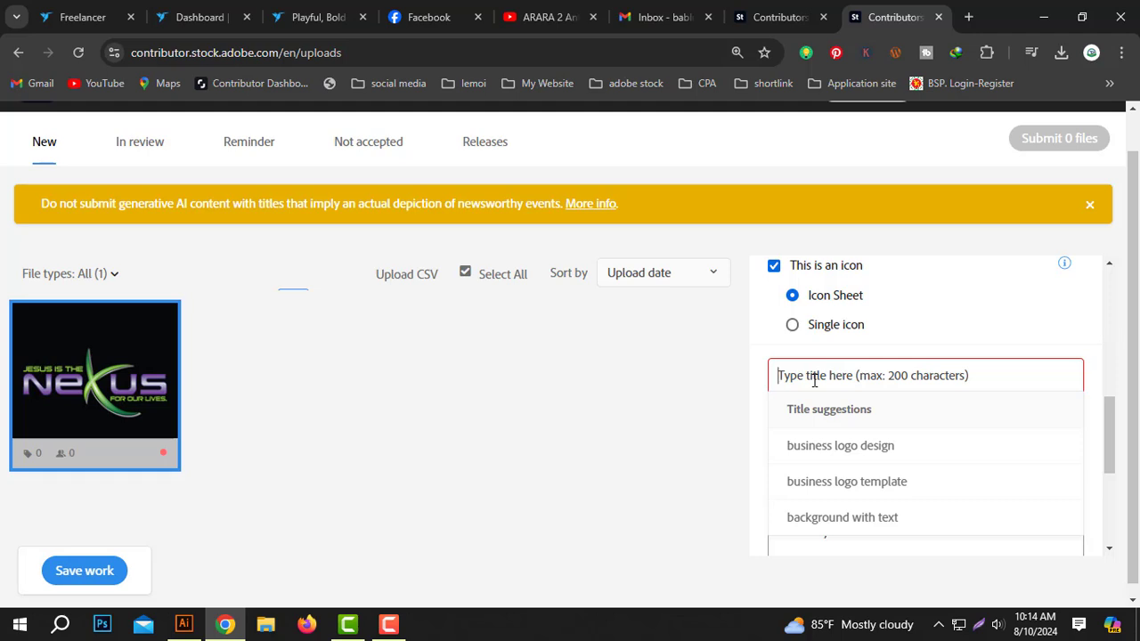
{"action": "type", "text": "N"}
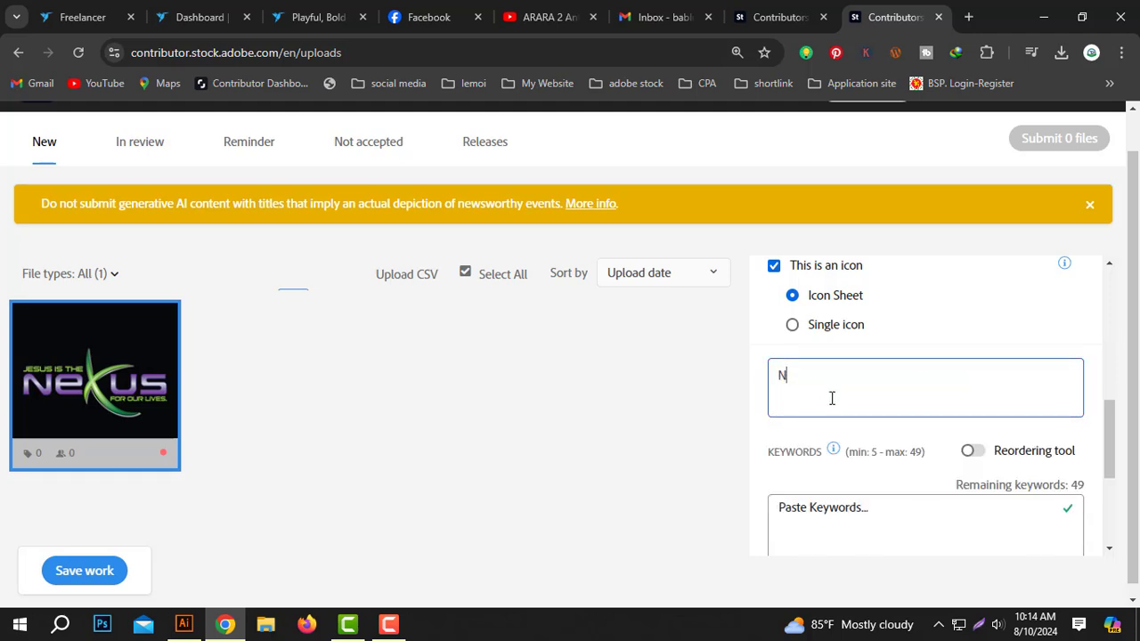
{"action": "type", "text": "EXUS"}
- Open the details of the #innovate logo in the contributor portfolio and copy its title
{"action": "left_click", "coordinate": [778, 9]}
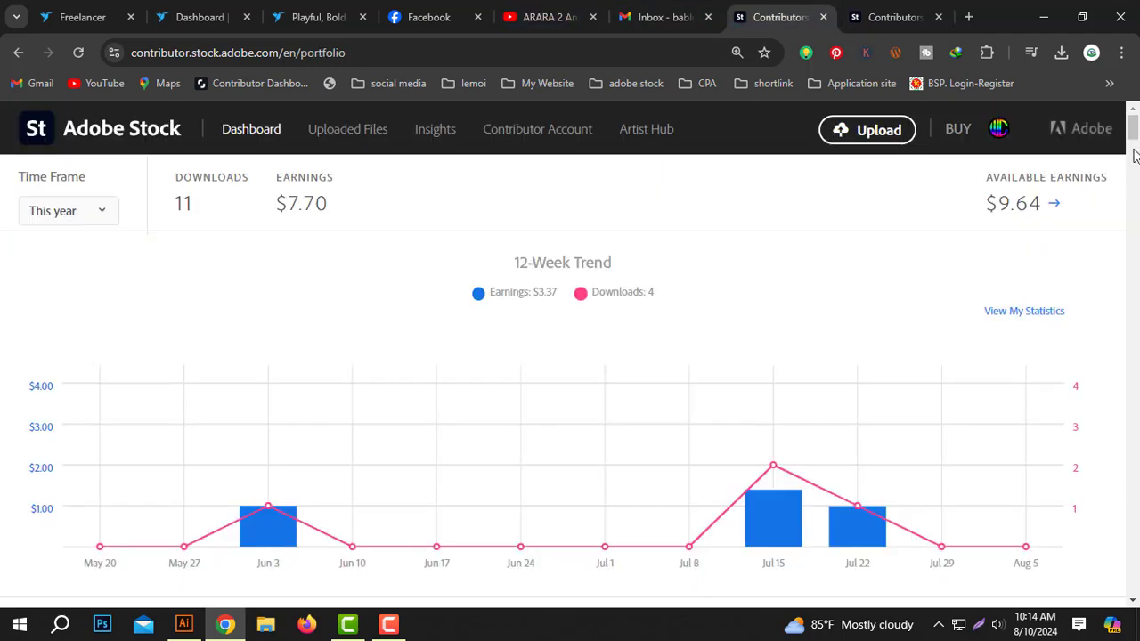
{"action": "scroll", "coordinate": [1134, 133], "scroll_direction": "down", "scroll_amount": 5}
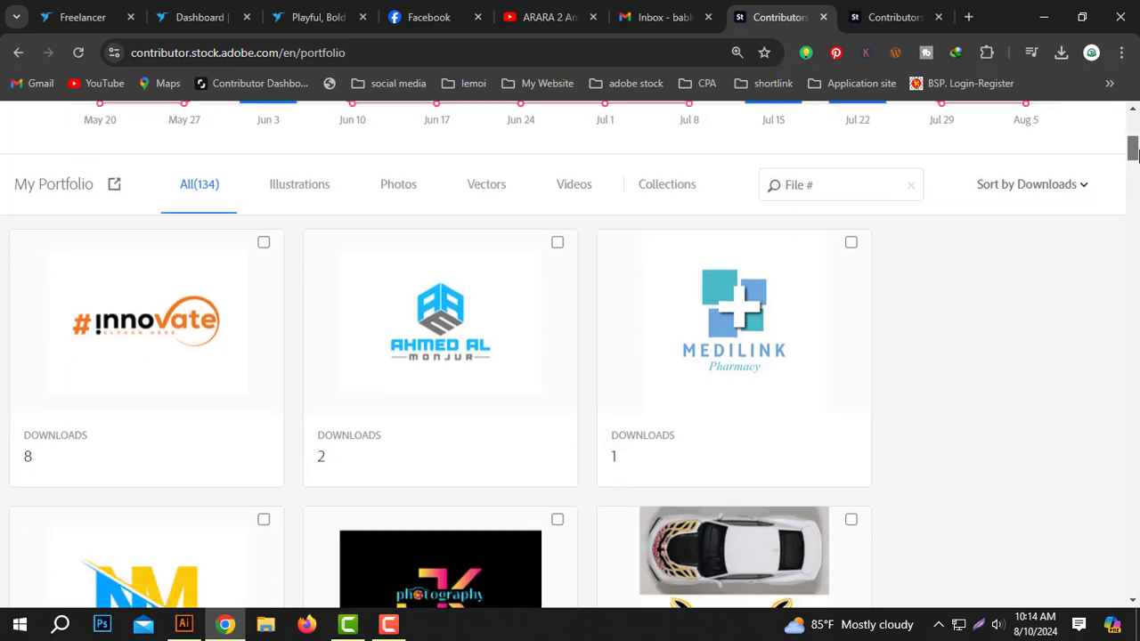
{"action": "right_click", "coordinate": [158, 220]}
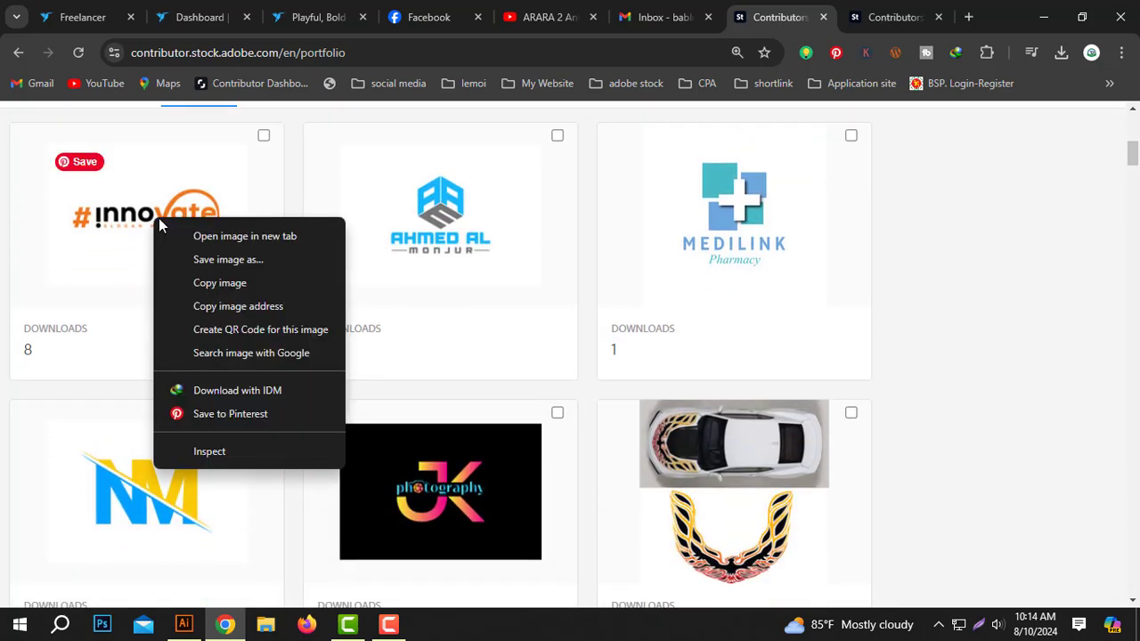
{"action": "left_click", "coordinate": [152, 229]}
{"action": "left_click", "coordinate": [152, 229]}
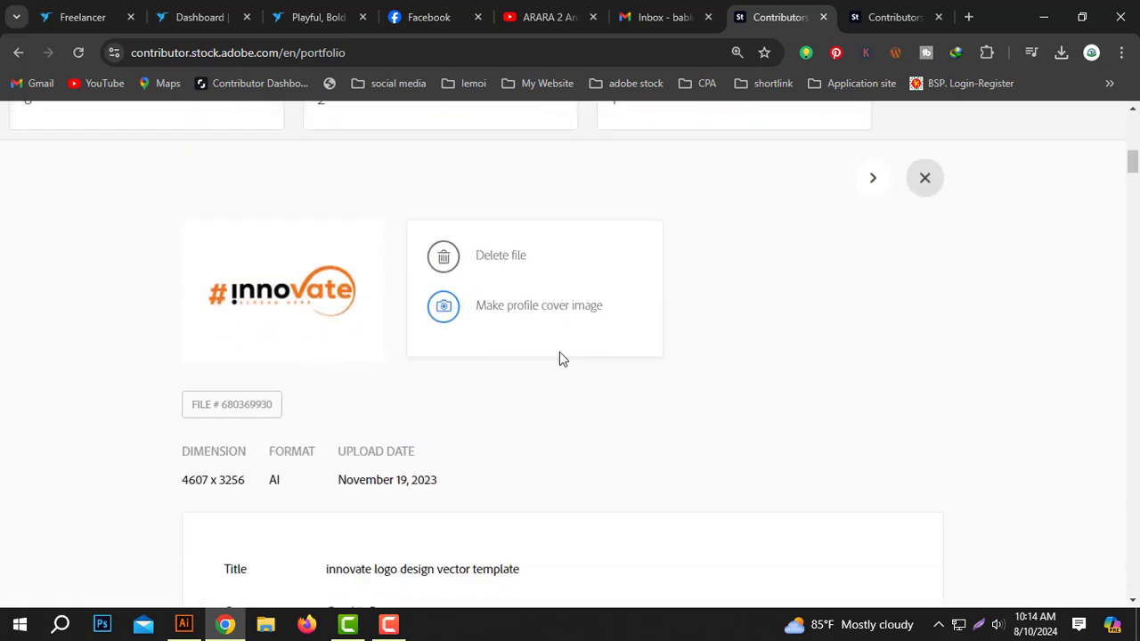
{"action": "scroll", "coordinate": [438, 460], "scroll_direction": "down", "scroll_amount": 2}
{"action": "triple_click", "coordinate": [441, 319]}
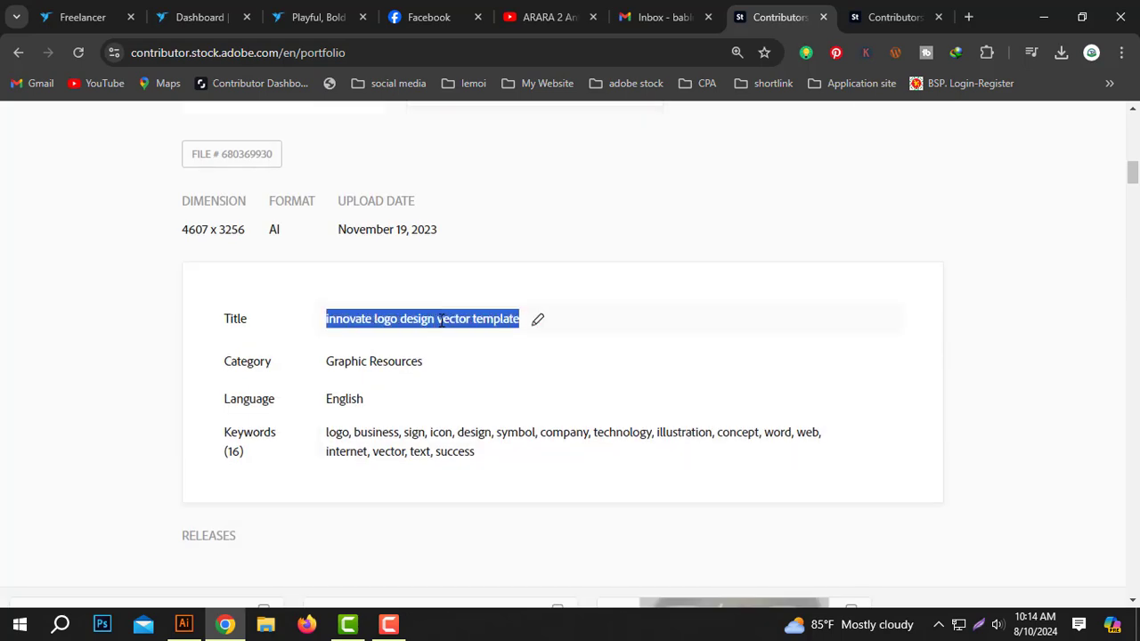
{"action": "right_click", "coordinate": [441, 320]}
{"action": "left_click", "coordinate": [491, 339]}
- Append the copied title to NEXUS without the word innovate, making it "NEXUS logo design vector template"
{"action": "left_click", "coordinate": [886, 17]}
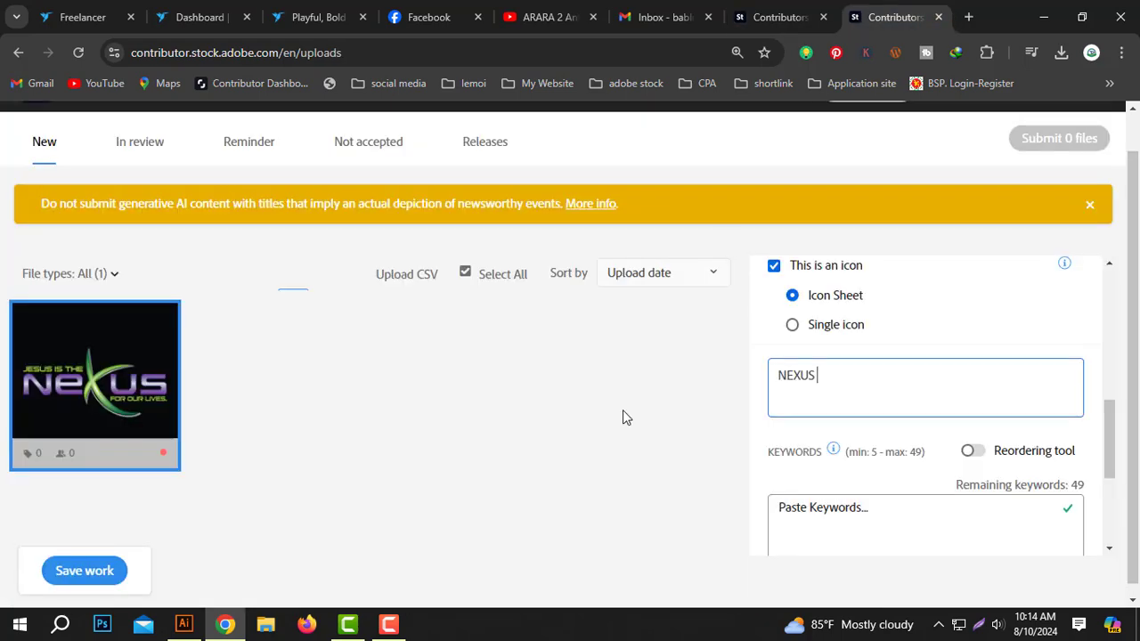
{"action": "right_click", "coordinate": [839, 368]}
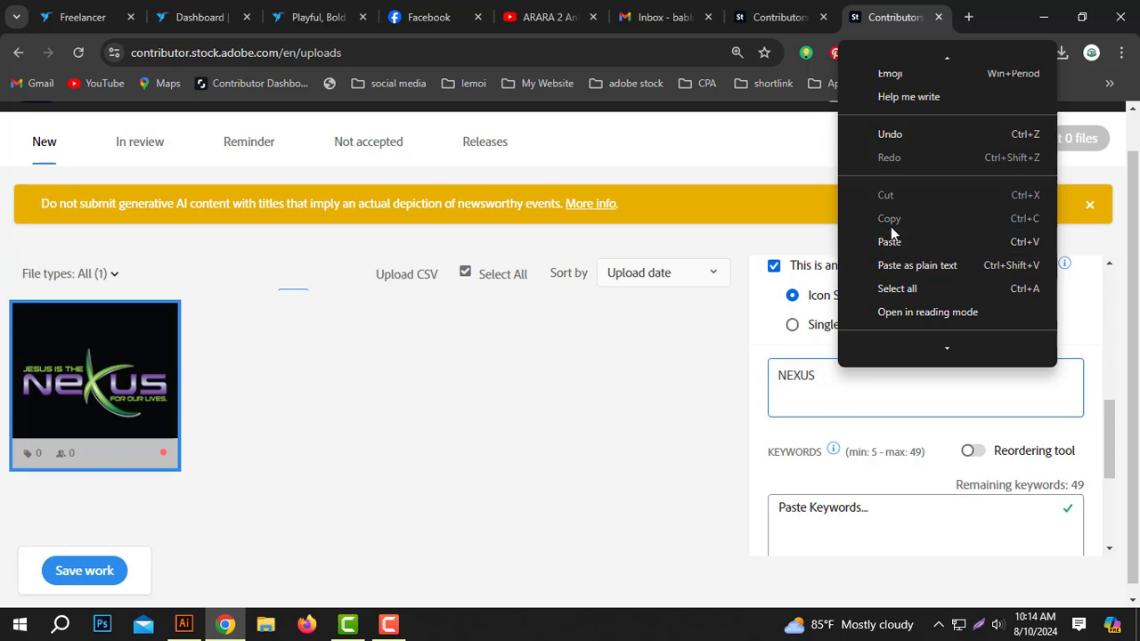
{"action": "left_click", "coordinate": [895, 259]}
{"action": "key", "text": "ctrl+v"}
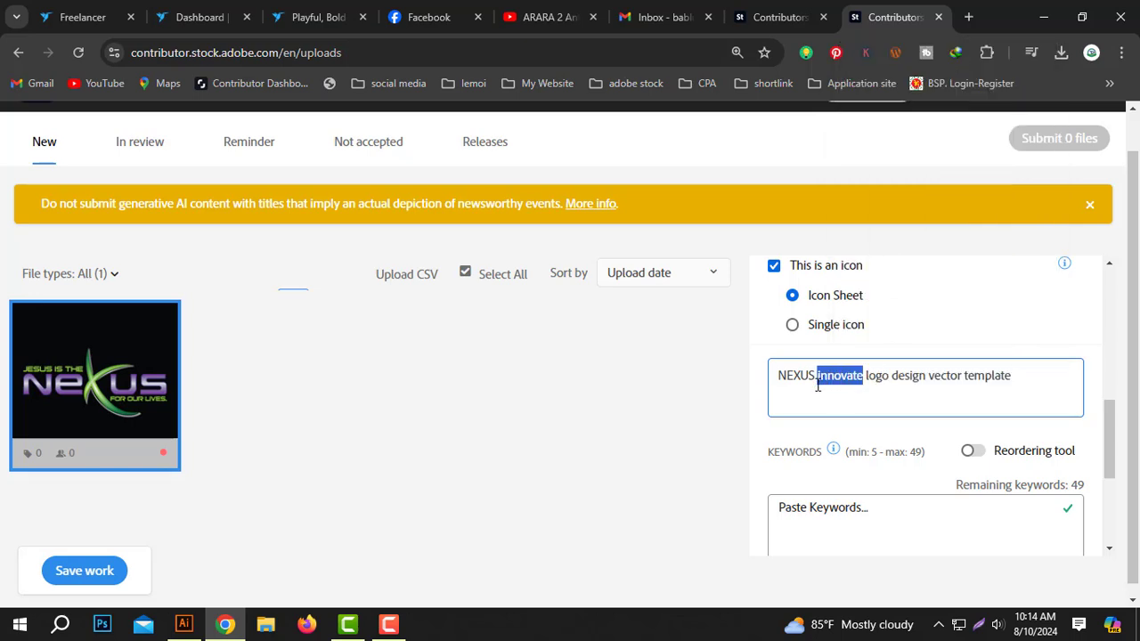
{"action": "key", "text": "BackSpace"}
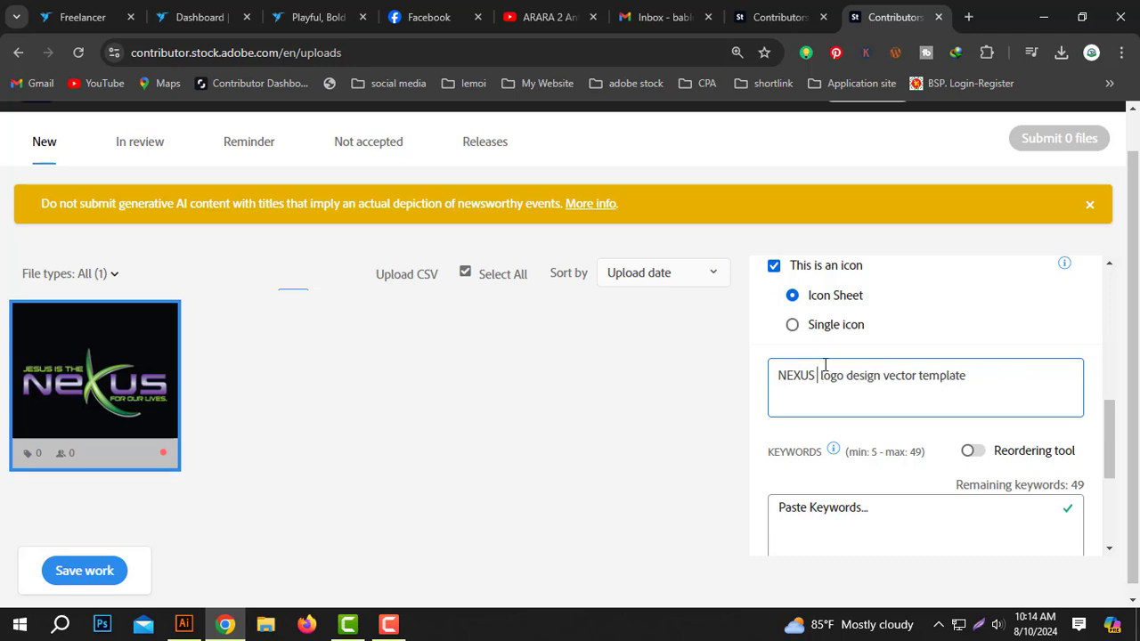
- Copy the full keyword list of the #innovate logo, from logo to success, for the NEXUS file's keywords
{"action": "left_click", "coordinate": [877, 533]}
{"action": "scroll", "coordinate": [988, 409], "scroll_direction": "down", "scroll_amount": 3}
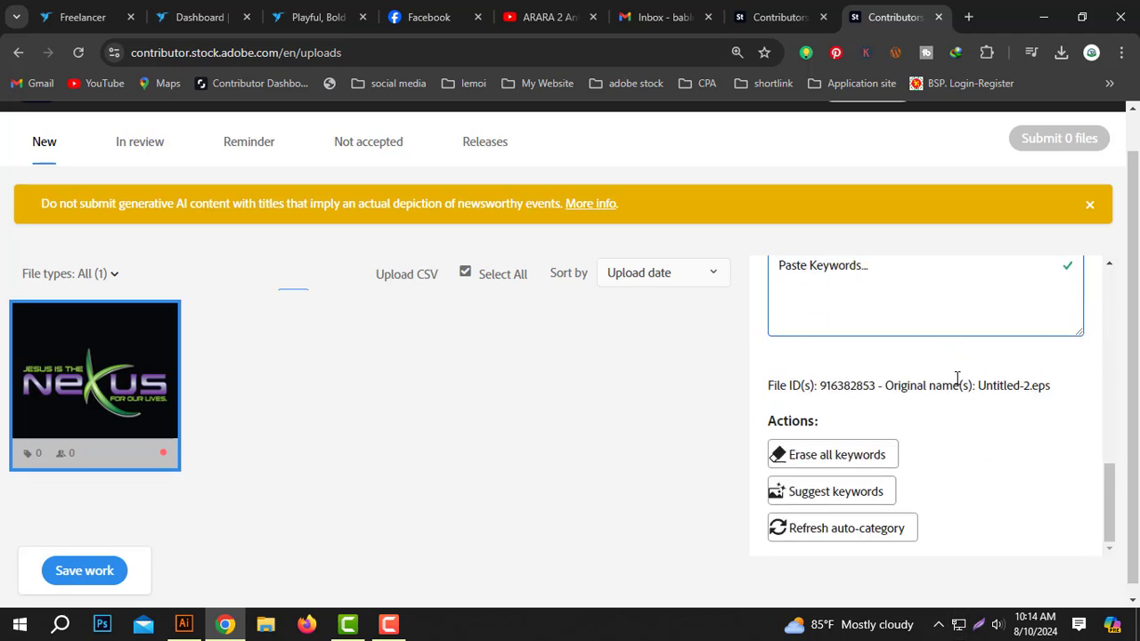
{"action": "scroll", "coordinate": [956, 381], "scroll_direction": "down", "scroll_amount": 1}
{"action": "scroll", "coordinate": [962, 433], "scroll_direction": "up", "scroll_amount": 2}
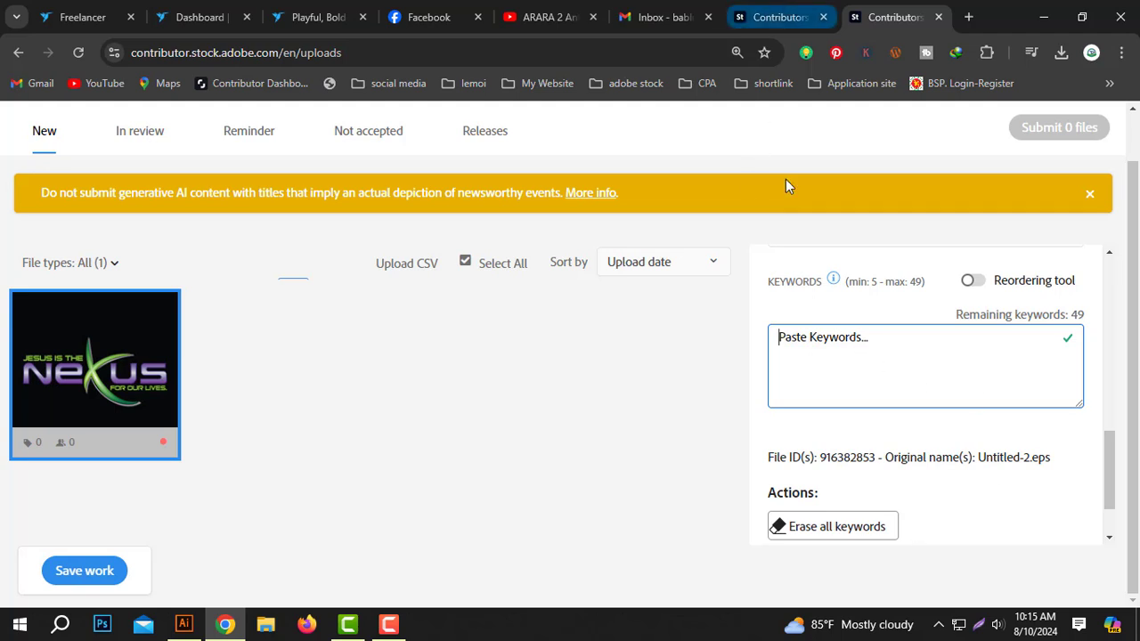
{"action": "left_click", "coordinate": [771, 11]}
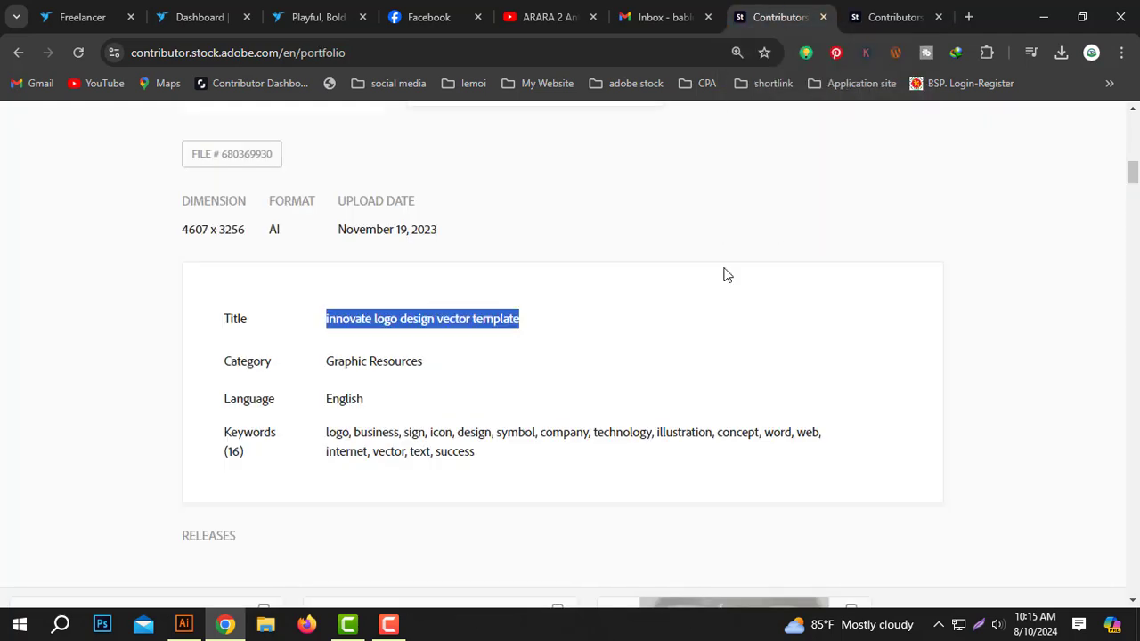
{"action": "scroll", "coordinate": [506, 358], "scroll_direction": "down", "scroll_amount": 1}
{"action": "left_click_drag", "start_coordinate": [487, 374], "coordinate": [329, 349]}
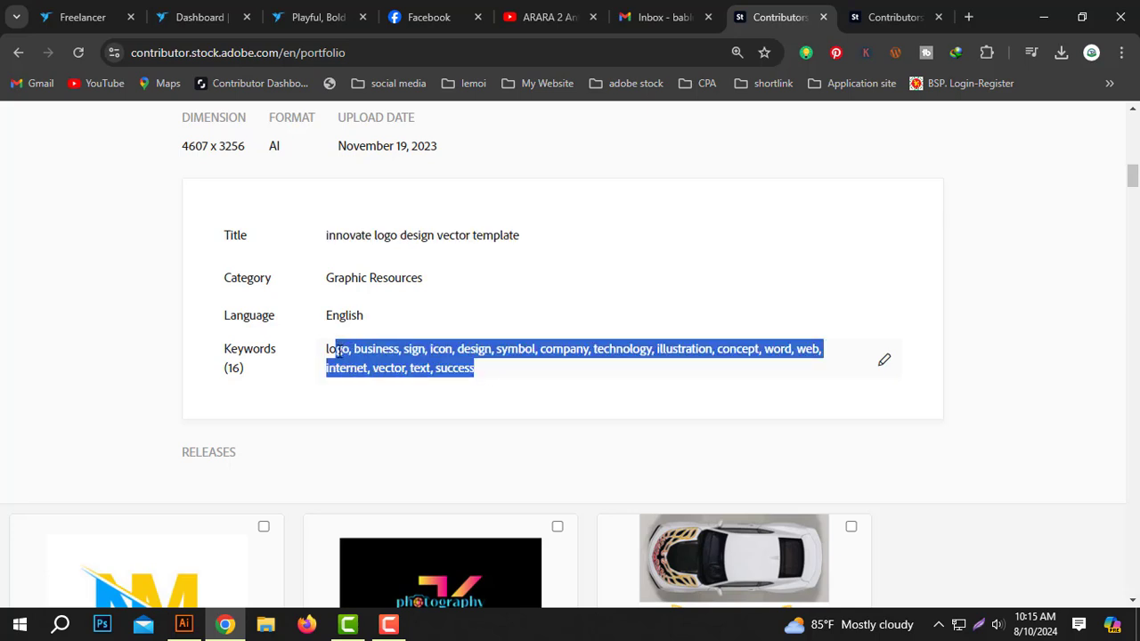
{"action": "left_click_drag", "start_coordinate": [486, 372], "coordinate": [334, 349]}
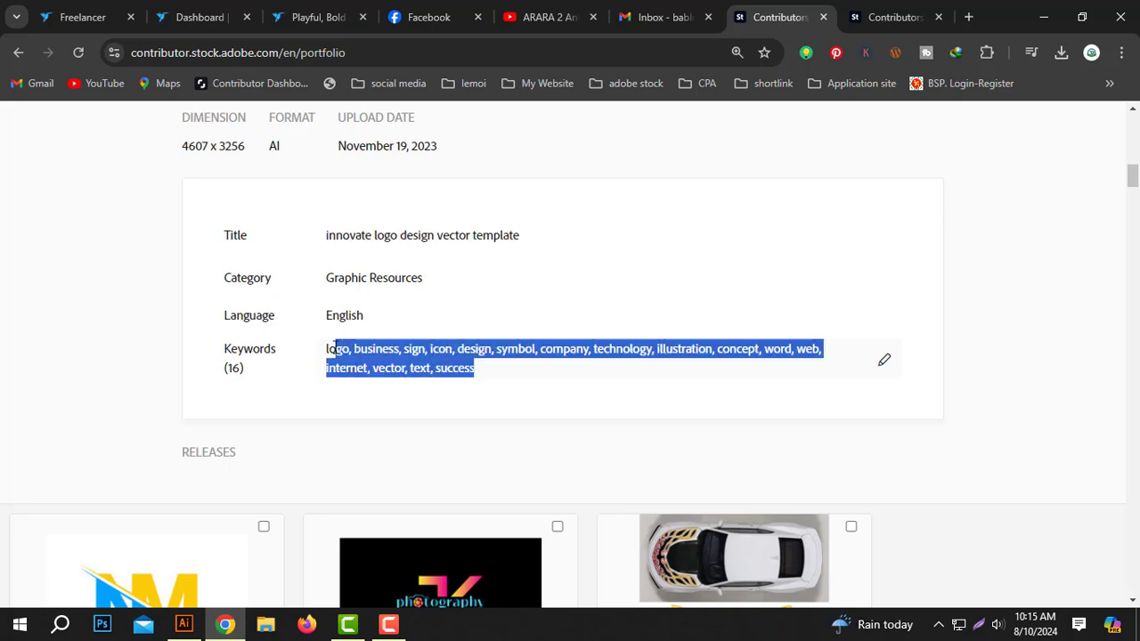
{"action": "right_click", "coordinate": [456, 353]}
{"action": "left_click", "coordinate": [512, 124]}
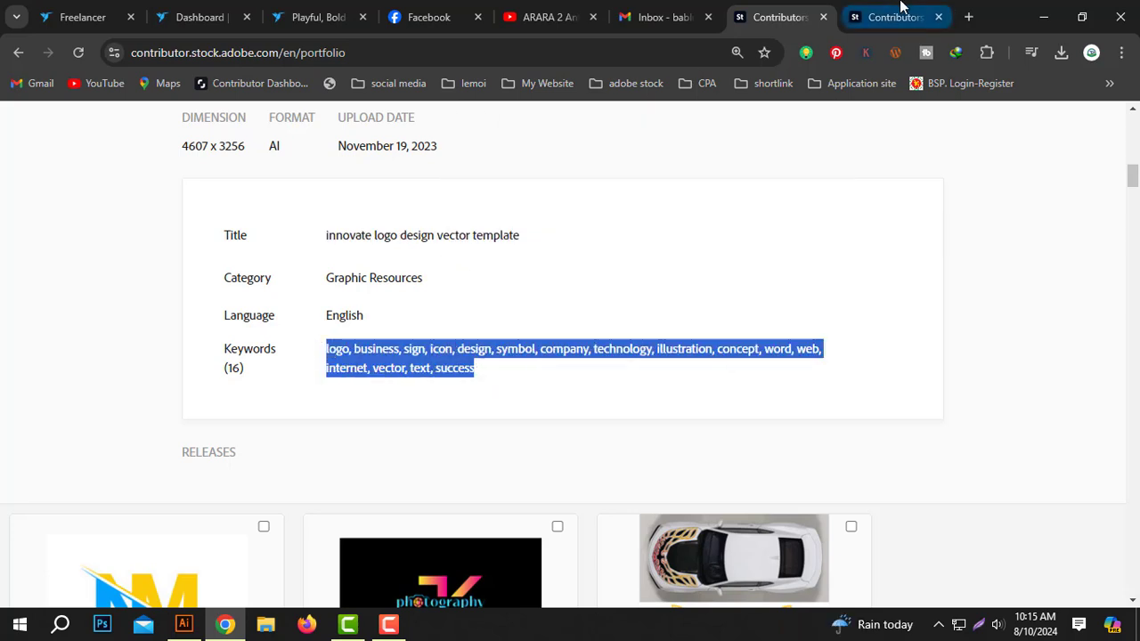
- Paste the copied keywords, from logo to success, into the NEXUS upload's keyword field and check the title
{"action": "left_click", "coordinate": [896, 14]}
{"action": "right_click", "coordinate": [839, 362]}
{"action": "left_click", "coordinate": [887, 226]}
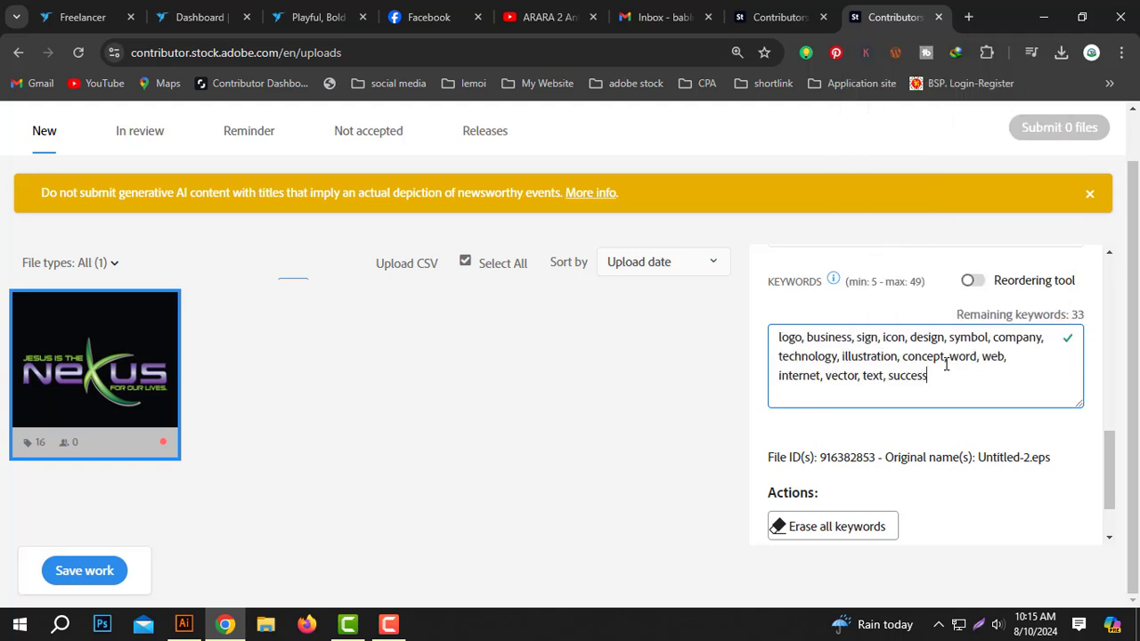
{"action": "scroll", "coordinate": [947, 364], "scroll_direction": "up", "scroll_amount": 2}
{"action": "left_click", "coordinate": [816, 372]}
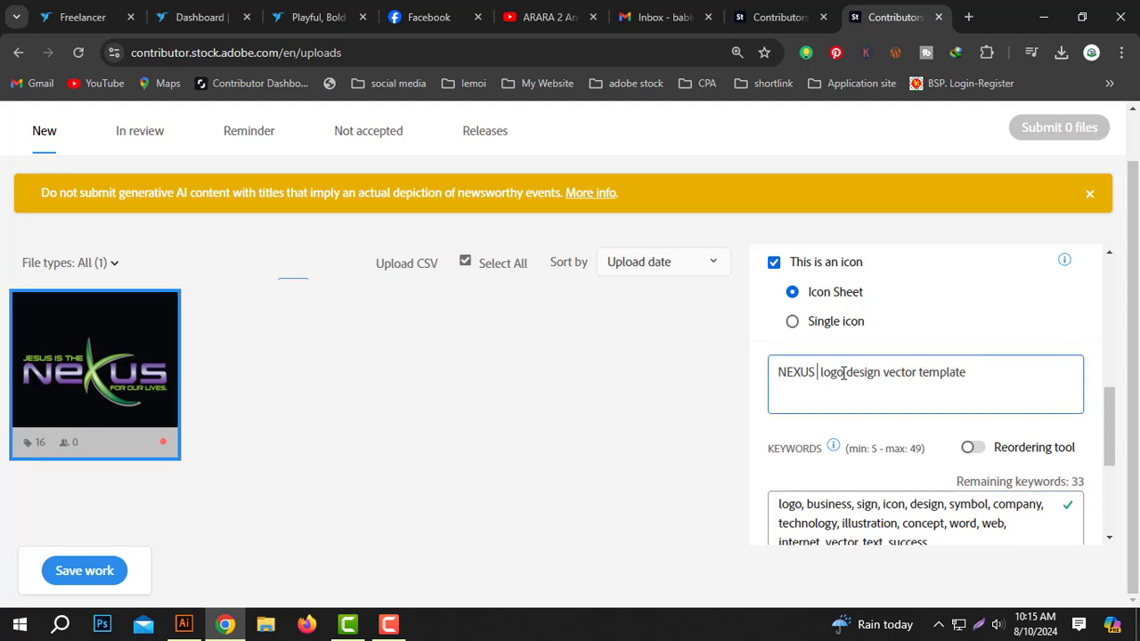
{"action": "scroll", "coordinate": [853, 492], "scroll_direction": "down", "scroll_amount": 3}
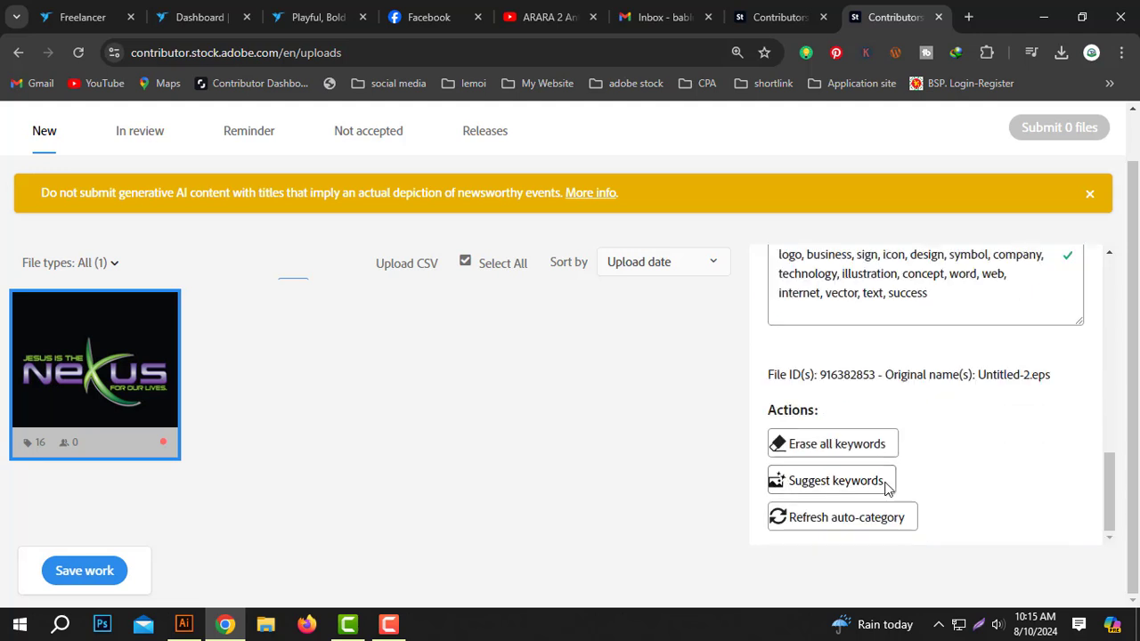
- Add NEXUS as a further keyword at the end of the NEXUS upload's keyword list
{"action": "scroll", "coordinate": [896, 402], "scroll_direction": "up", "scroll_amount": 1}
{"action": "left_click", "coordinate": [954, 384]}
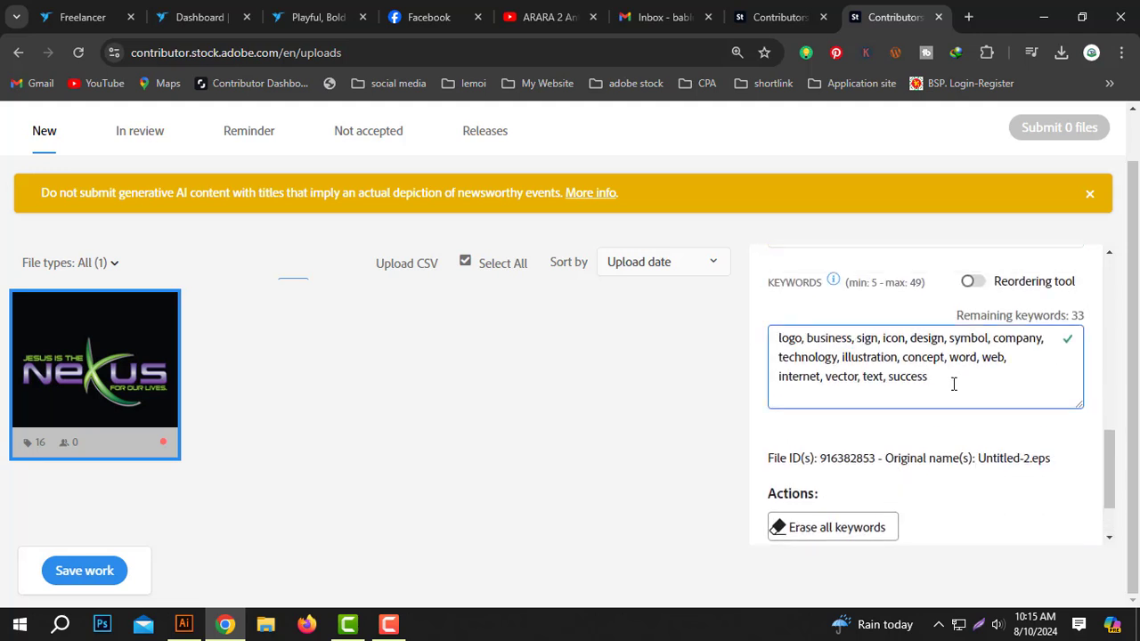
{"action": "type", "text": ", NEXUS"}
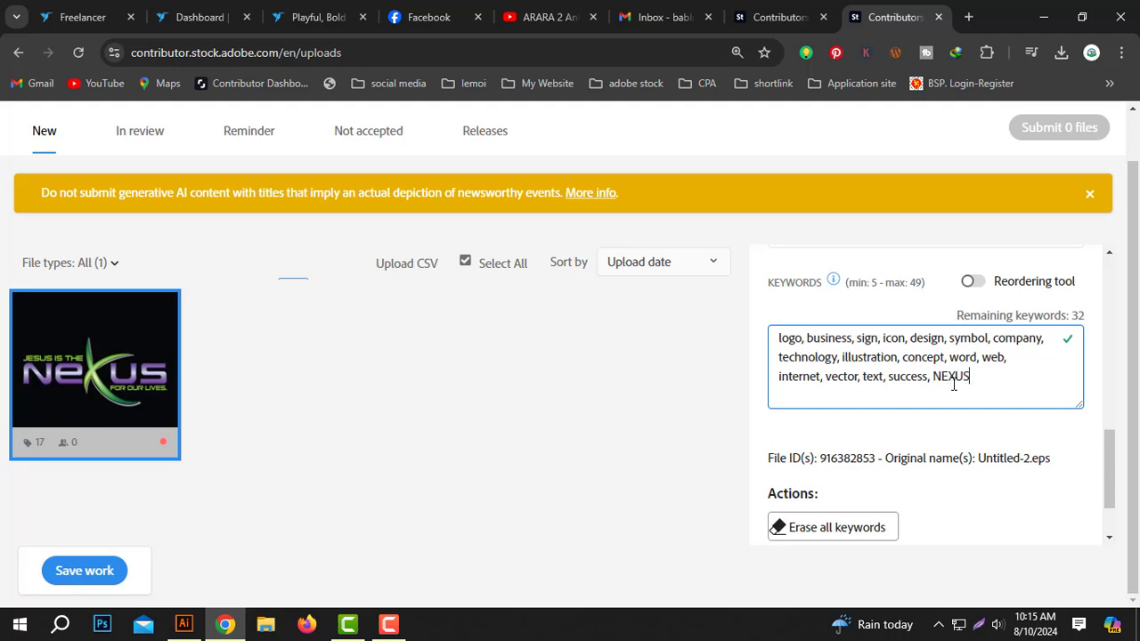
{"action": "left_click", "coordinate": [725, 472]}
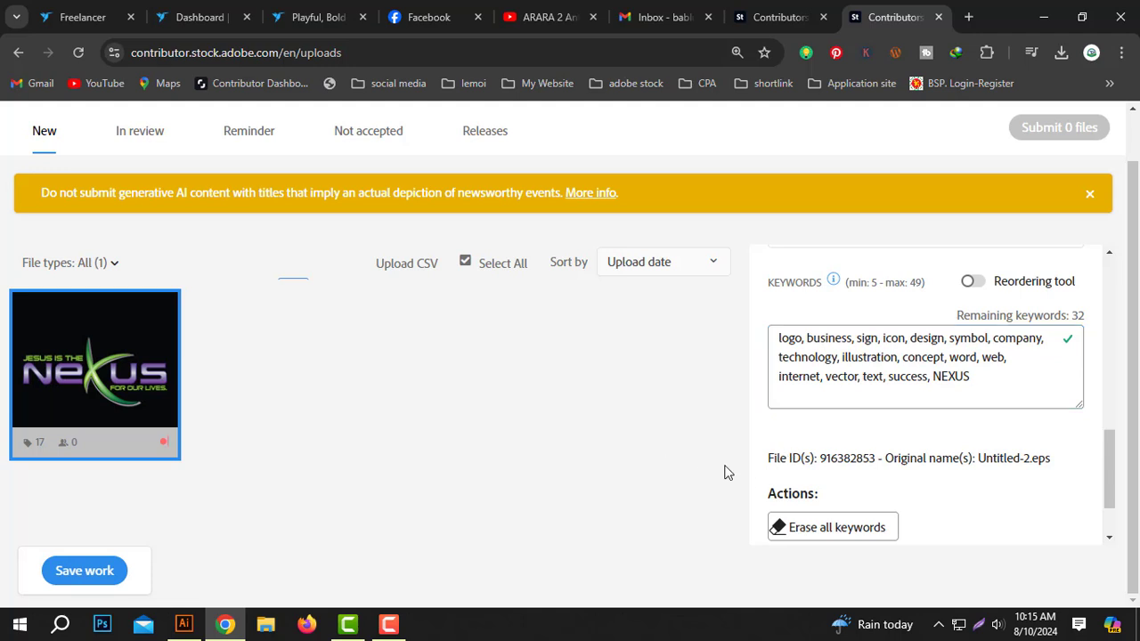
- Set the NEXUS file's category to Graphic Resources
{"action": "scroll", "coordinate": [971, 471], "scroll_direction": "down", "scroll_amount": 1}
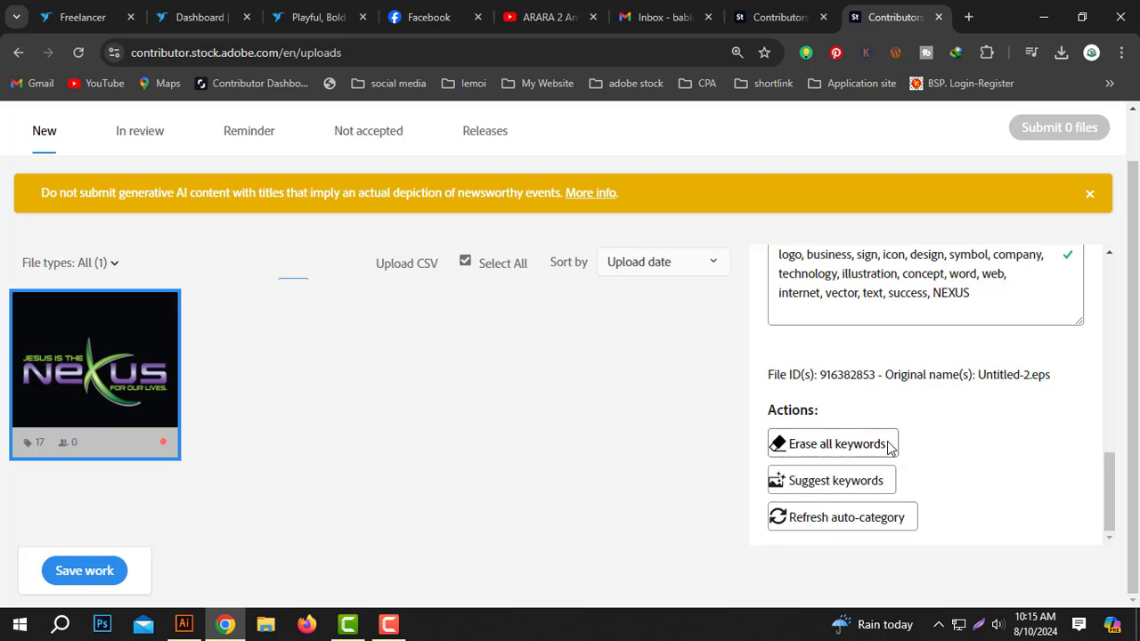
{"action": "scroll", "coordinate": [889, 447], "scroll_direction": "up", "scroll_amount": 10}
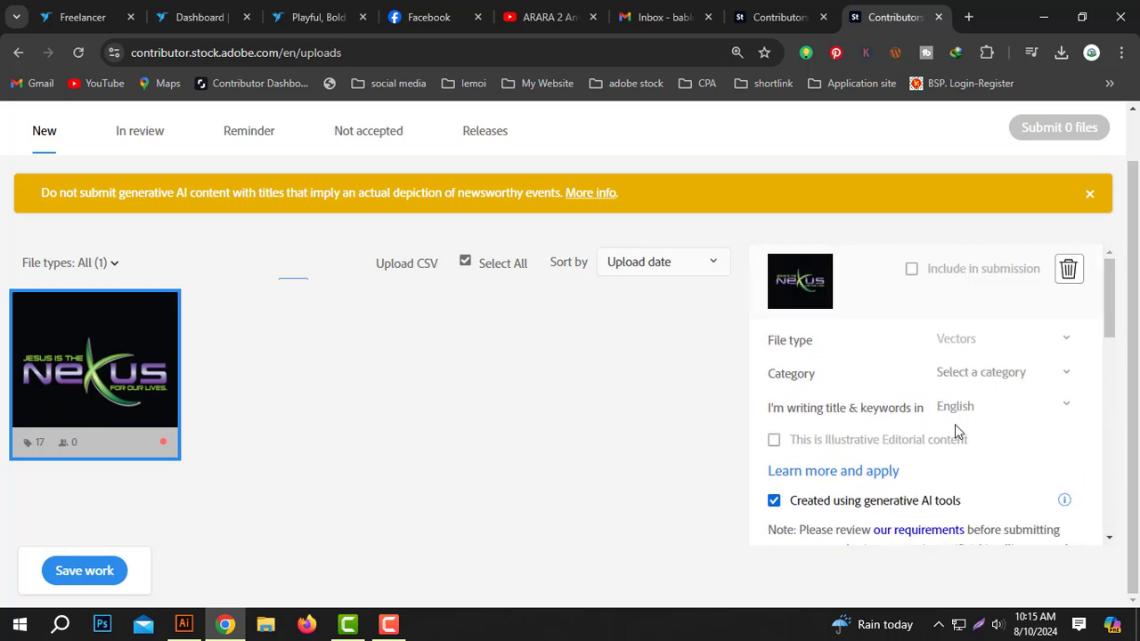
{"action": "left_click", "coordinate": [999, 374]}
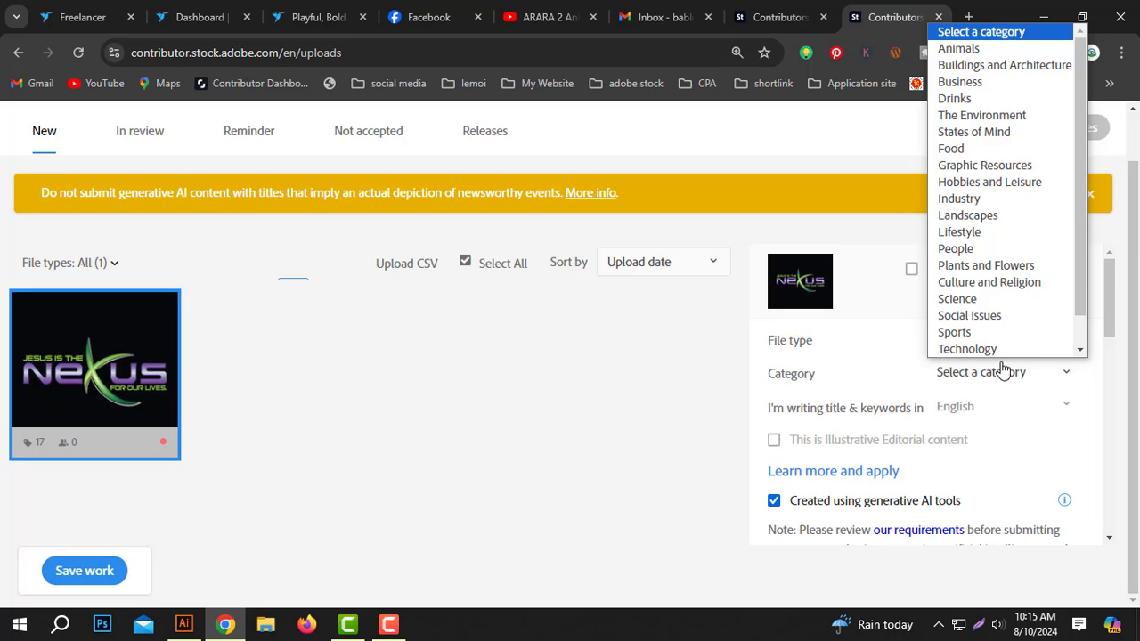
{"action": "left_click", "coordinate": [699, 397]}
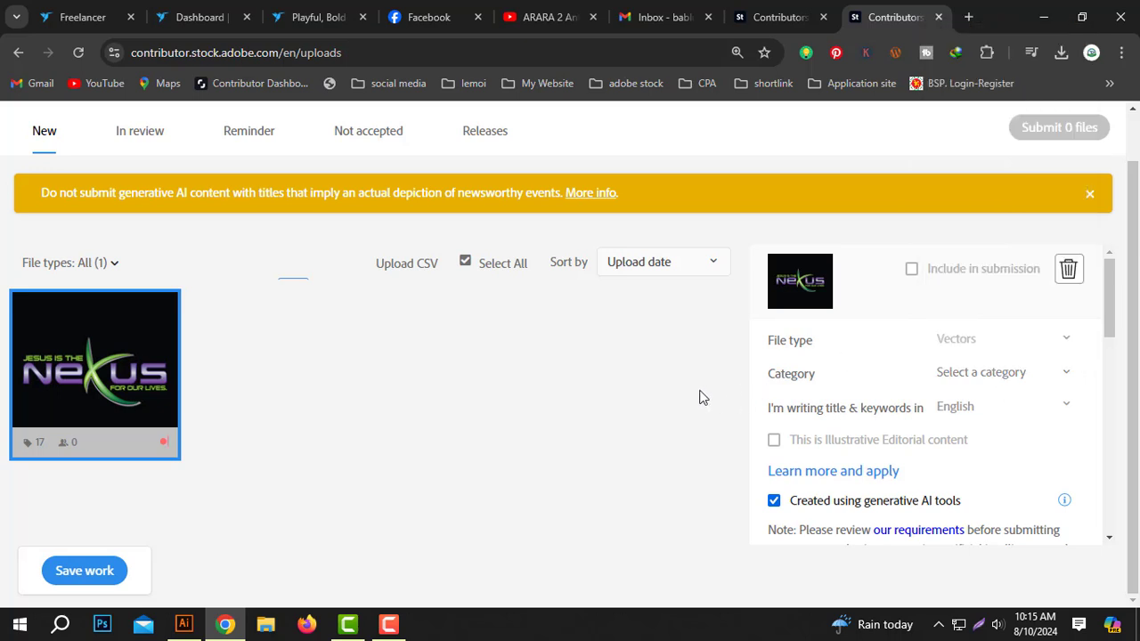
{"action": "left_click", "coordinate": [1001, 384]}
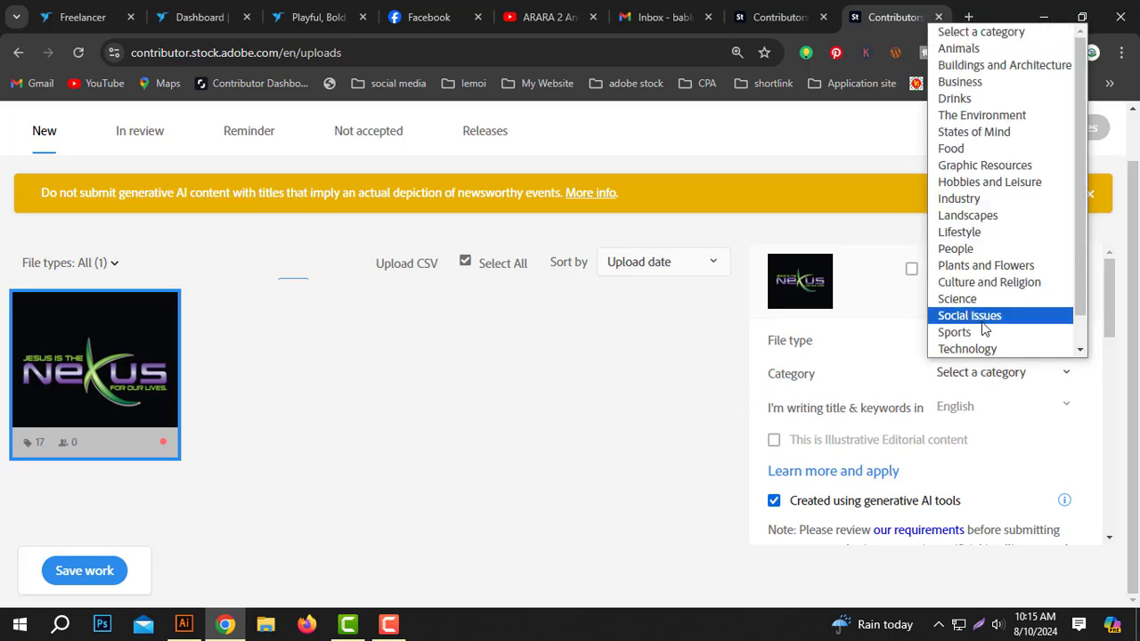
{"action": "scroll", "coordinate": [984, 325], "scroll_direction": "down", "scroll_amount": 1}
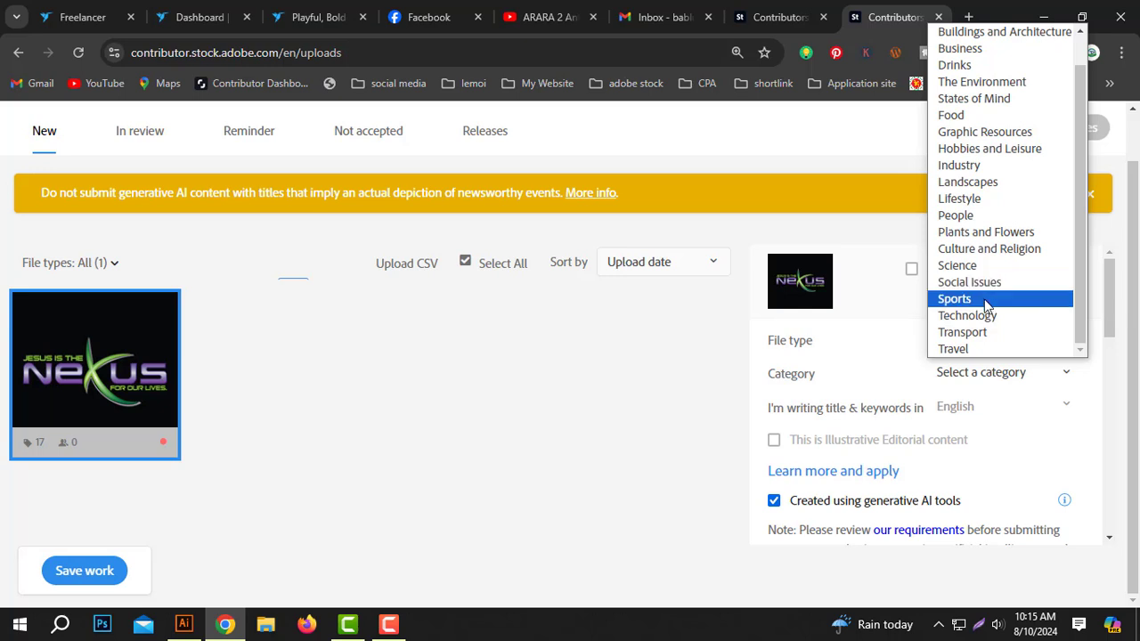
{"action": "scroll", "coordinate": [1013, 258], "scroll_direction": "up", "scroll_amount": 1}
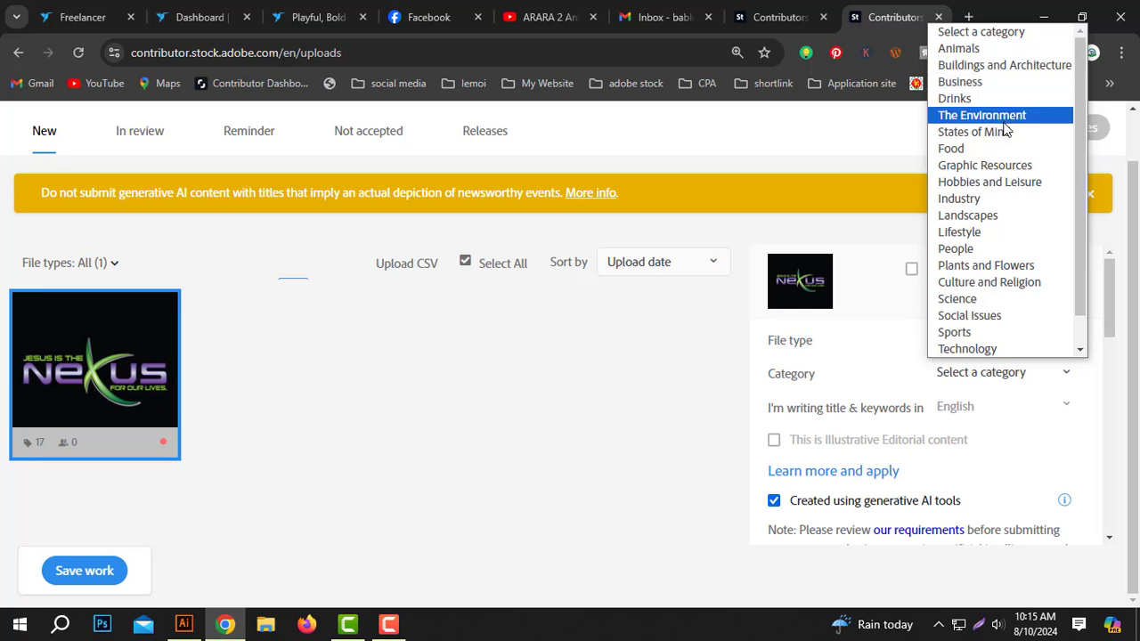
{"action": "left_click", "coordinate": [984, 165]}
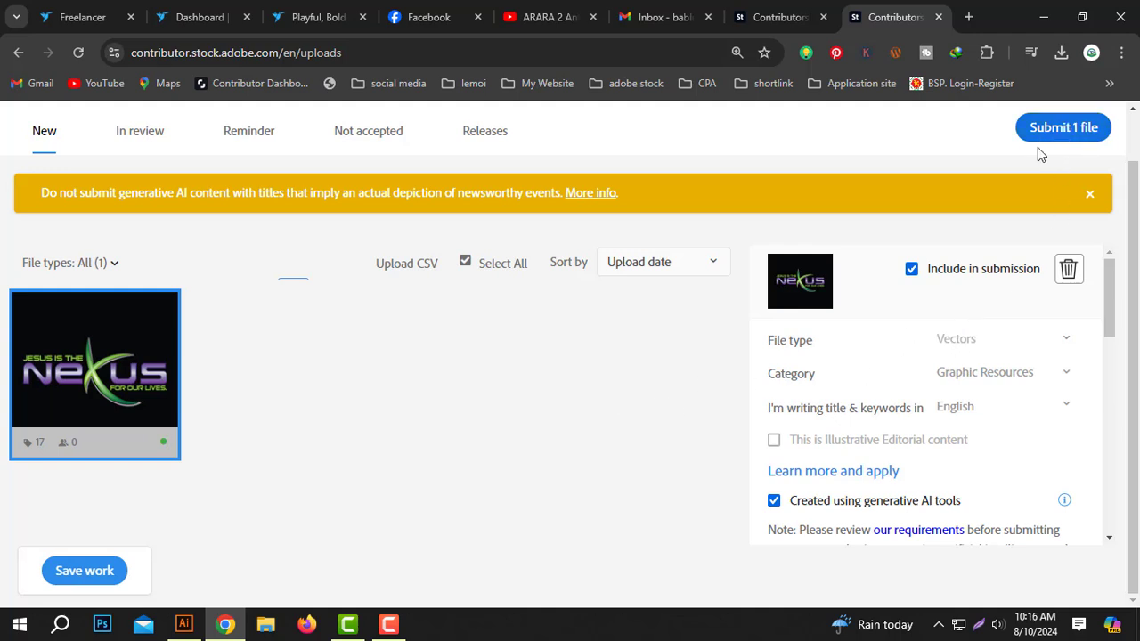
- Submit the file and accept the terms, including the statement that the account can be suspended for breaching the guidelines
{"action": "left_click", "coordinate": [1074, 129]}
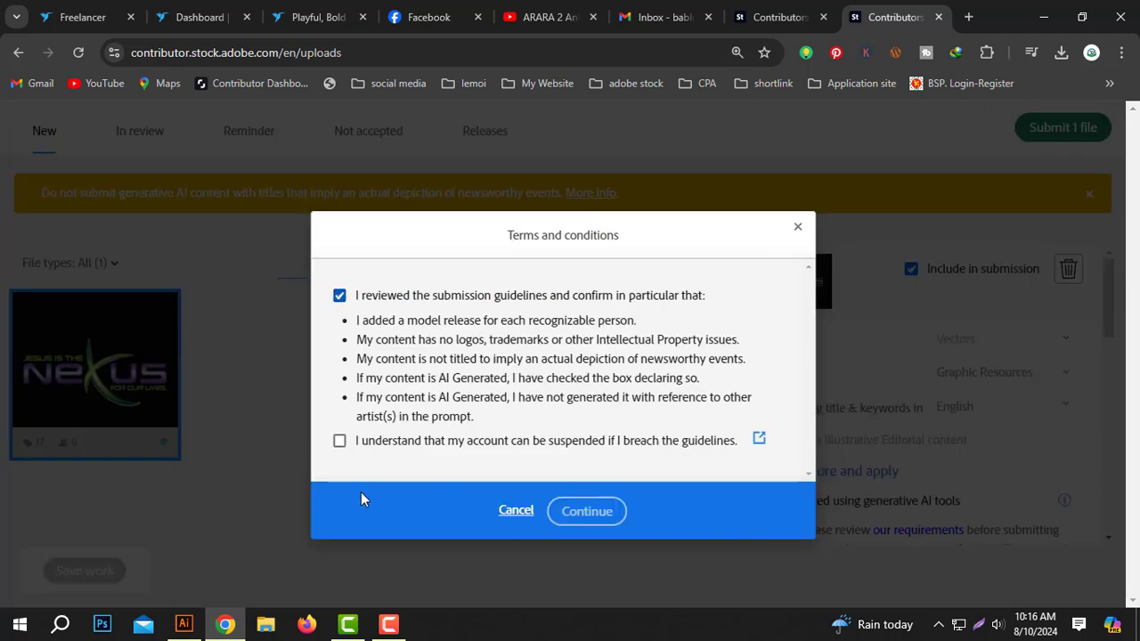
{"action": "left_click", "coordinate": [339, 442]}
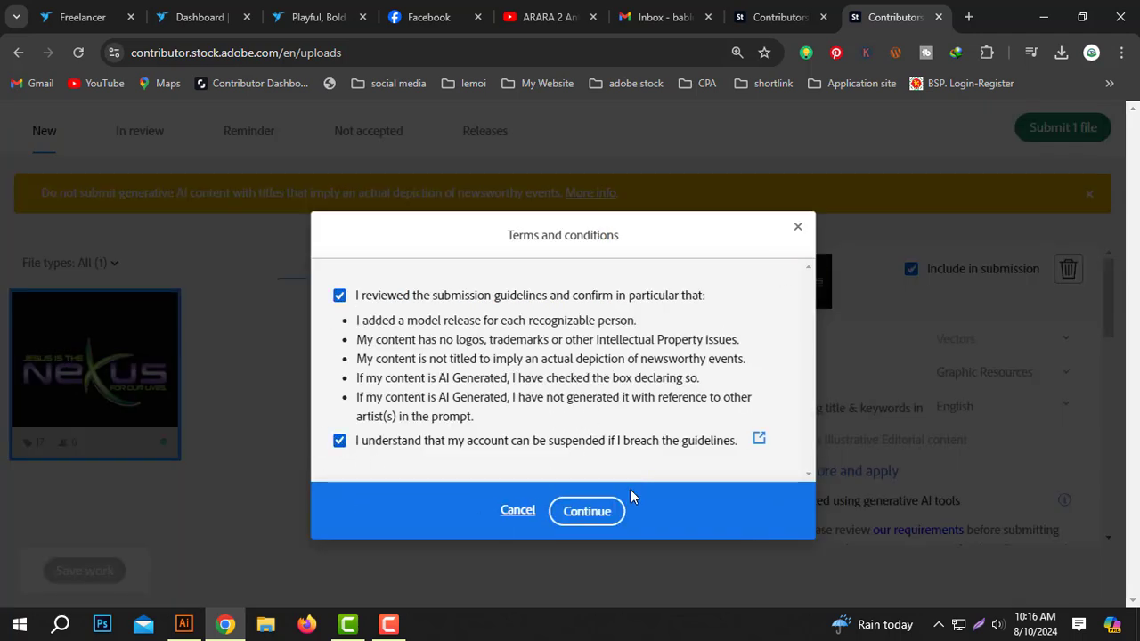
{"action": "left_click", "coordinate": [586, 511]}
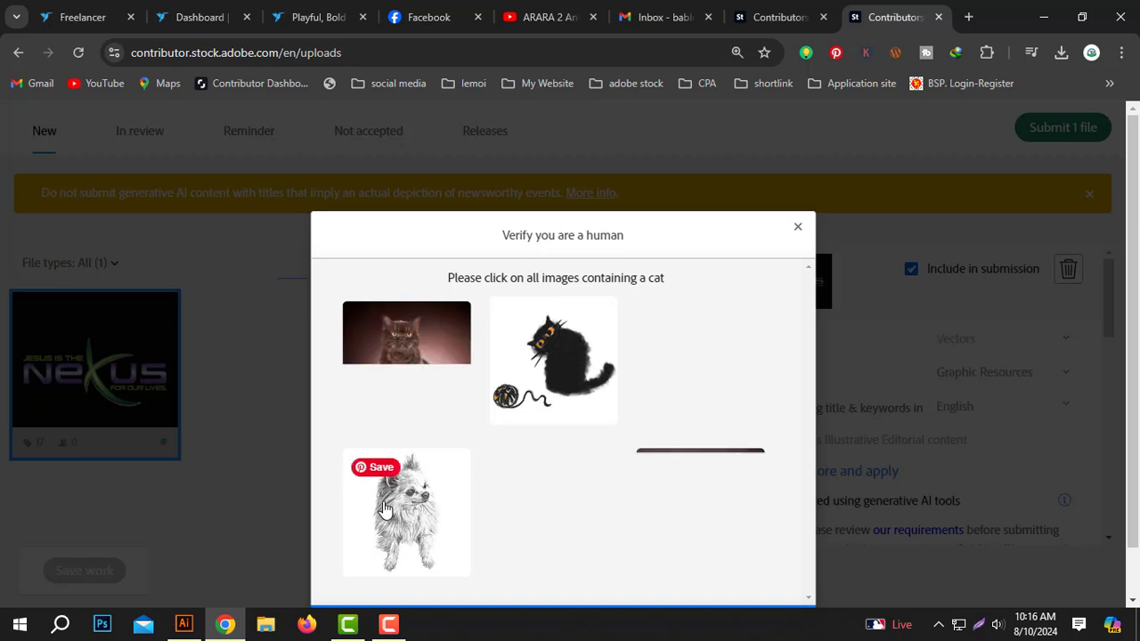
- Complete the human verification by selecting only the three images containing a cat and continuing
{"action": "left_click", "coordinate": [552, 367]}
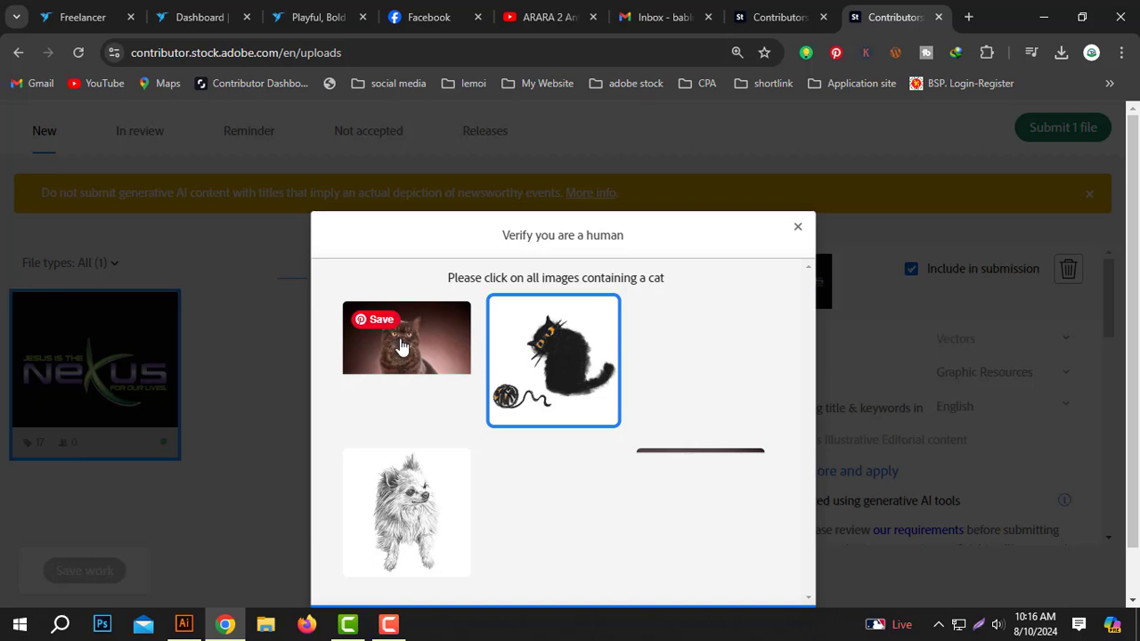
{"action": "left_click", "coordinate": [401, 346]}
{"action": "left_click", "coordinate": [406, 520]}
{"action": "left_click", "coordinate": [419, 509]}
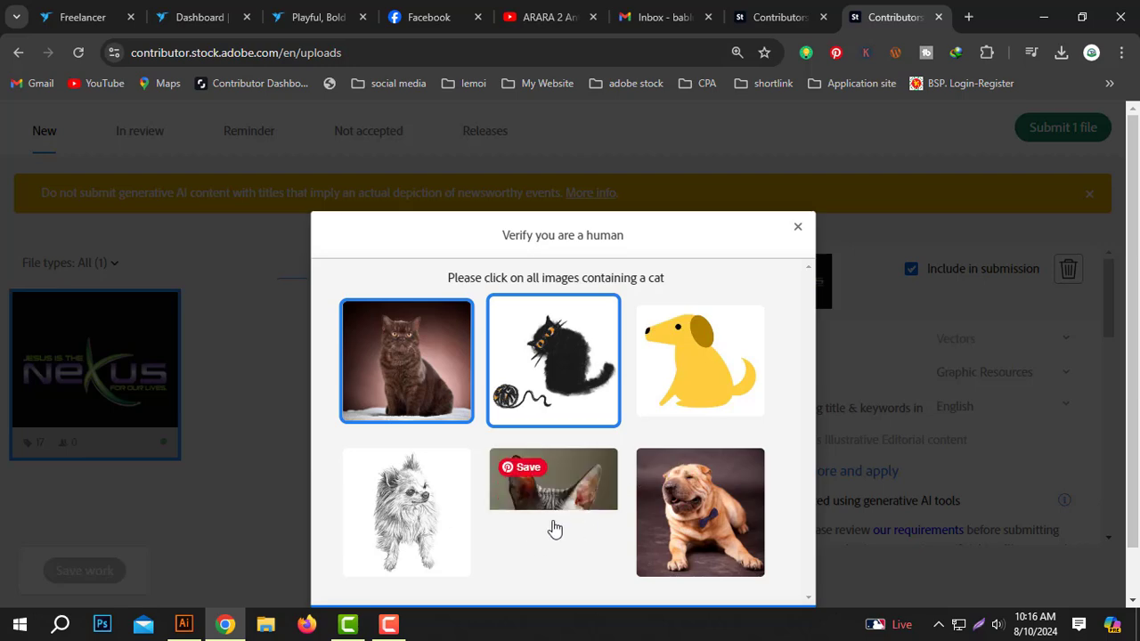
{"action": "left_click", "coordinate": [554, 517]}
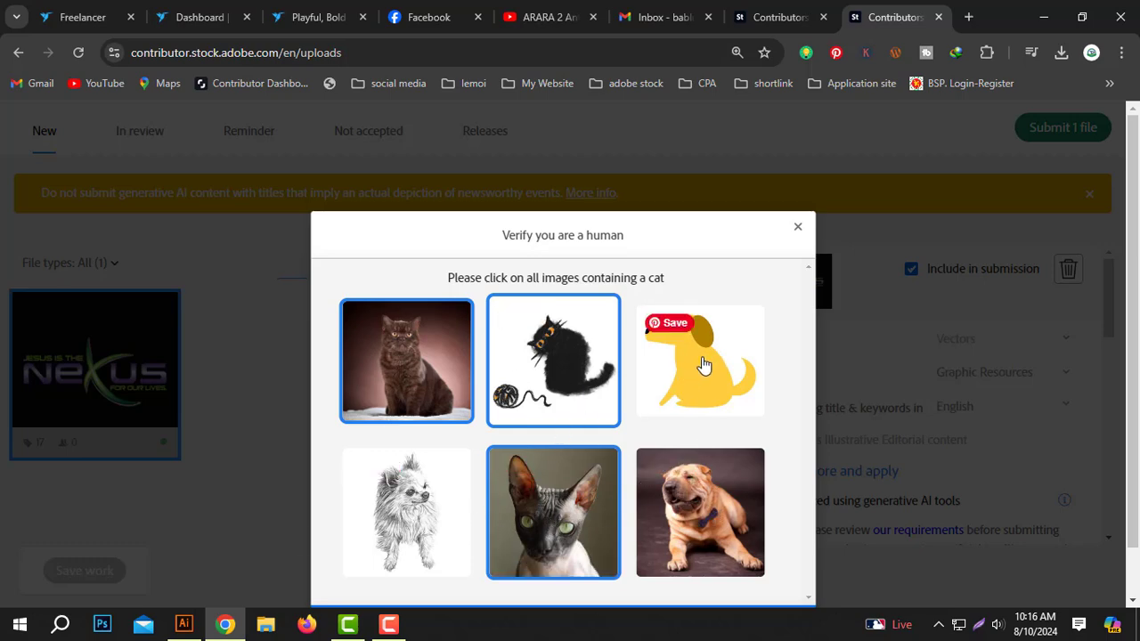
{"action": "left_click", "coordinate": [588, 580]}
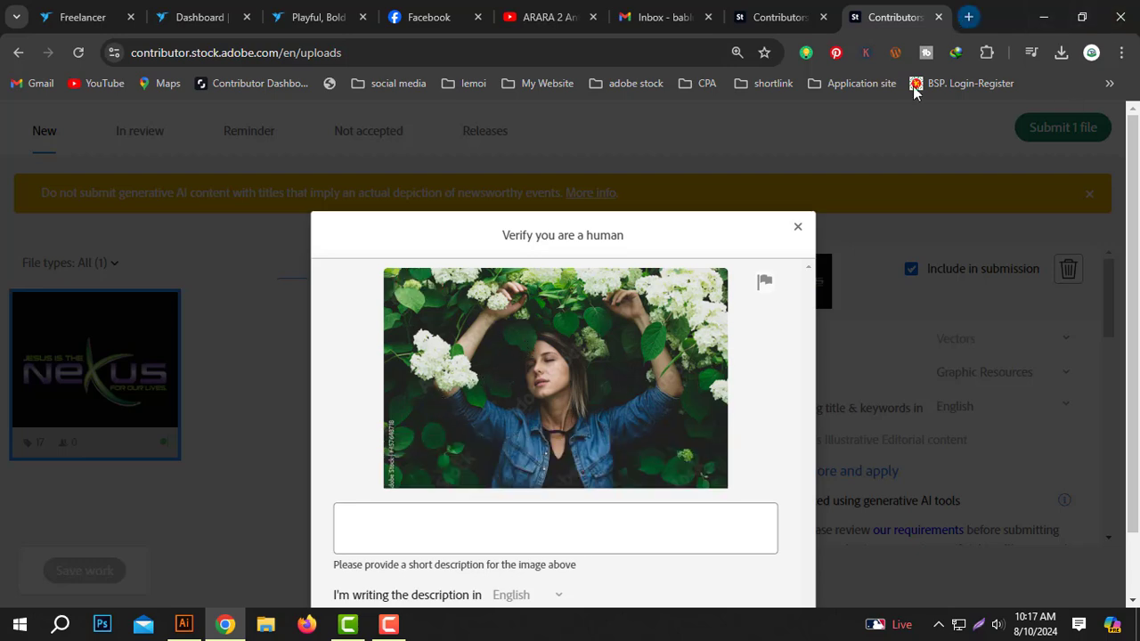
- Open Google Translate at translate.google.com in a new browser tab
{"action": "left_click", "coordinate": [968, 17]}
{"action": "type", "text": "translate.google.com"}
{"action": "key", "text": "Return"}
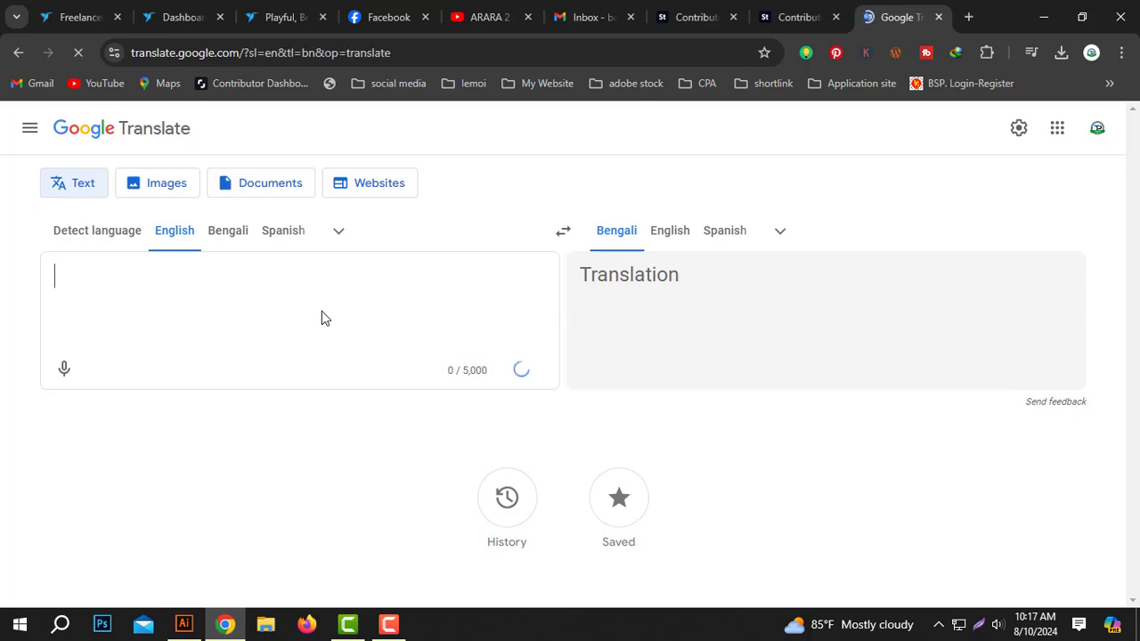
- Enter the romanized Bengali image description "akhane ekti meye tar pichone ank gulo full ache." as the source text
{"action": "type", "text": "AK"}
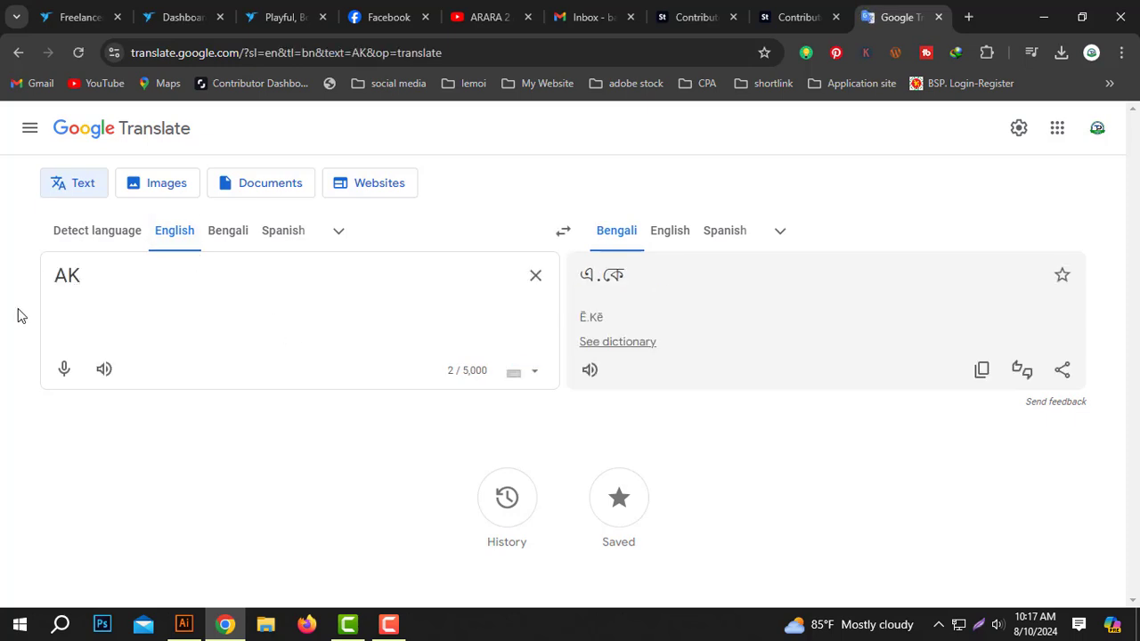
{"action": "left_click_drag", "start_coordinate": [161, 284], "coordinate": [3, 296]}
{"action": "type", "text": "akha"}
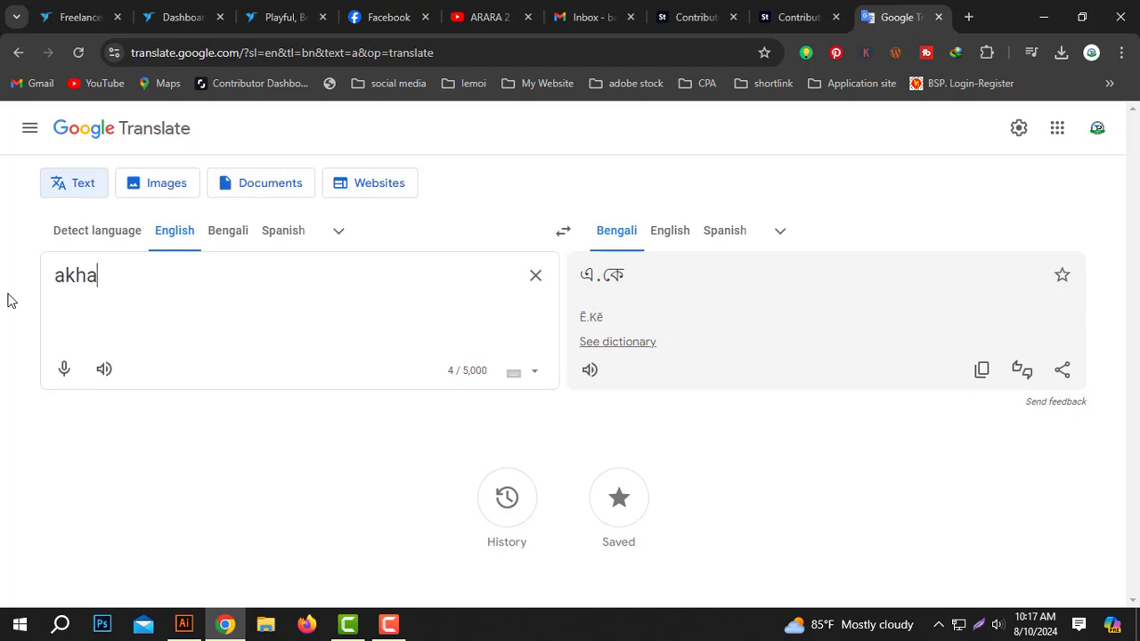
{"action": "type", "text": "ne "}
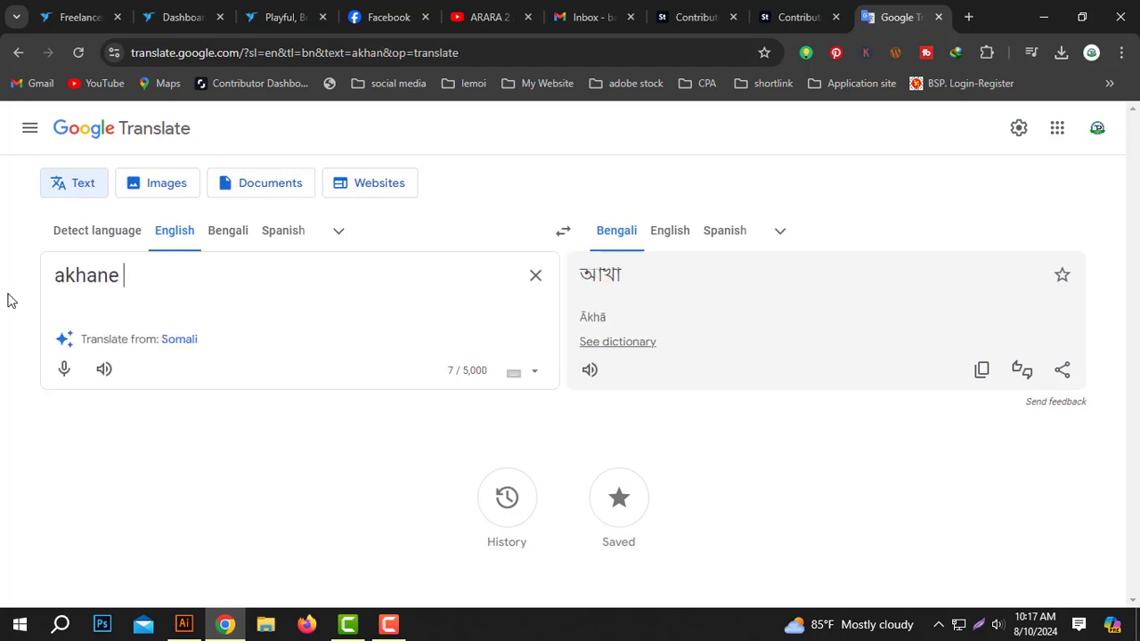
{"action": "type", "text": "b"}
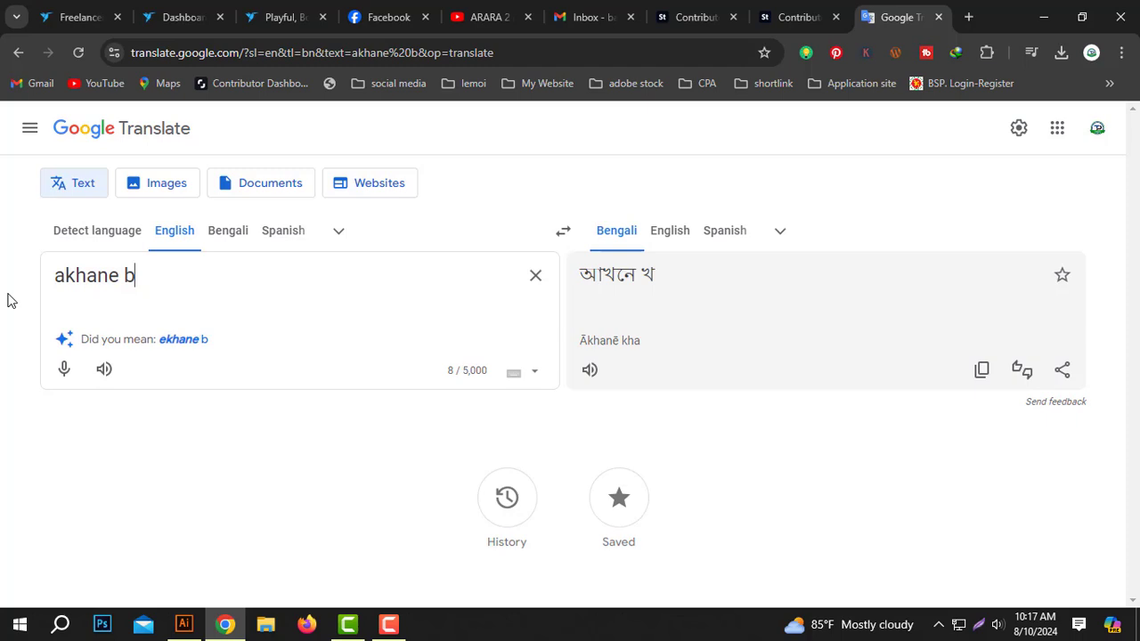
{"action": "key", "text": "BackSpace"}
{"action": "type", "text": "ekti m"}
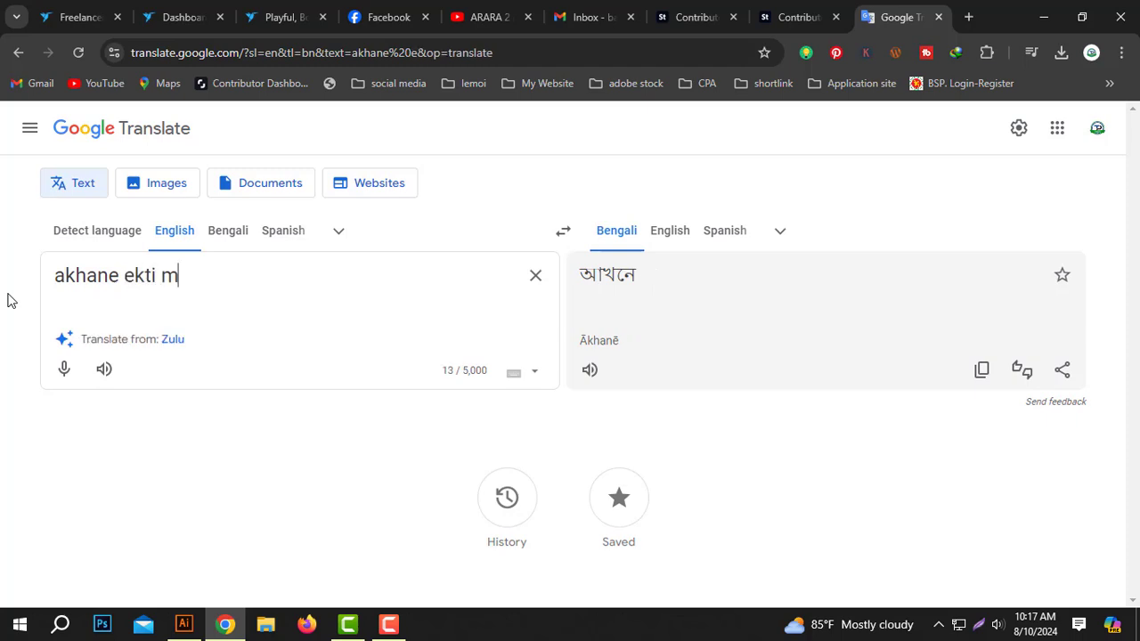
{"action": "type", "text": "eye tar p"}
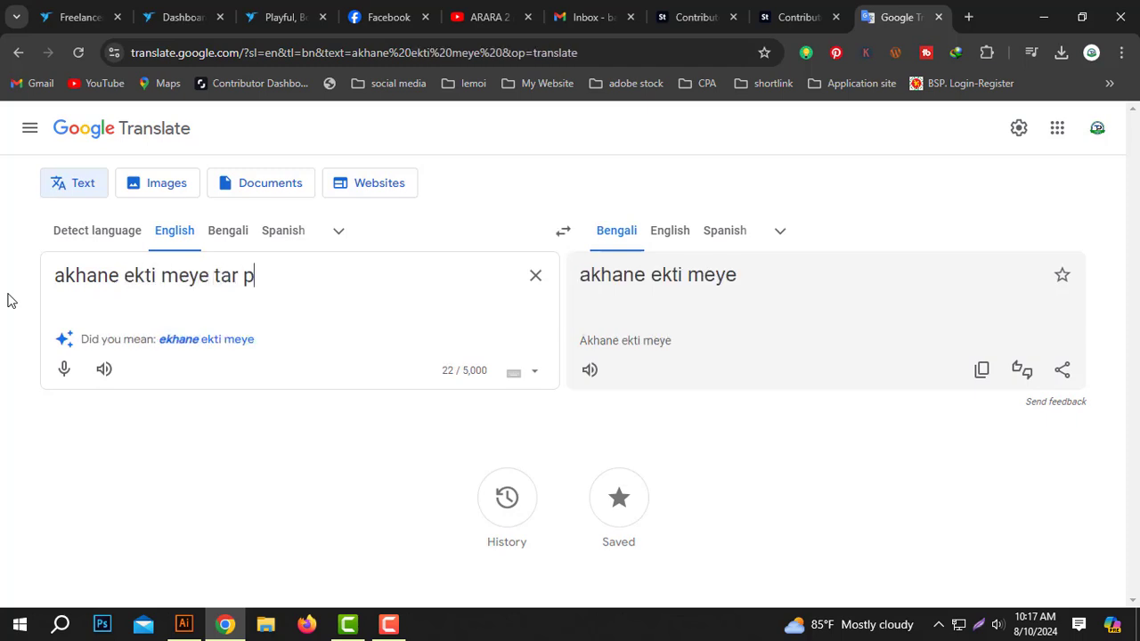
{"action": "type", "text": "ichone fu"}
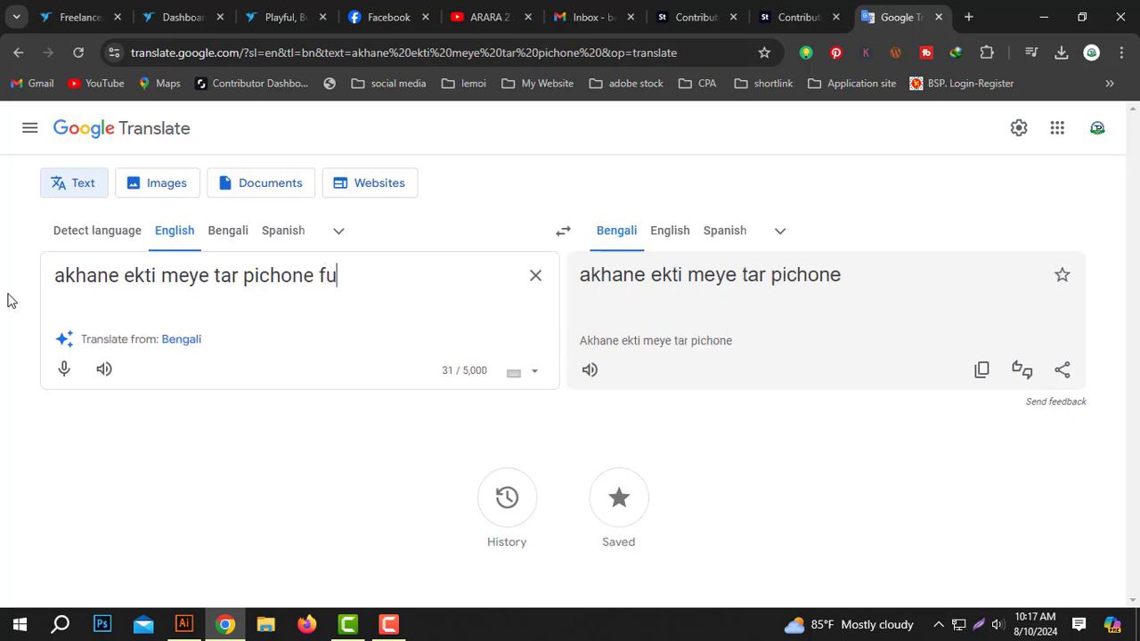
{"action": "key", "text": "BackSpace"}
{"action": "key", "text": "BackSpace"}
{"action": "key", "text": "BackSpace"}
{"action": "key", "text": "BackSpace"}
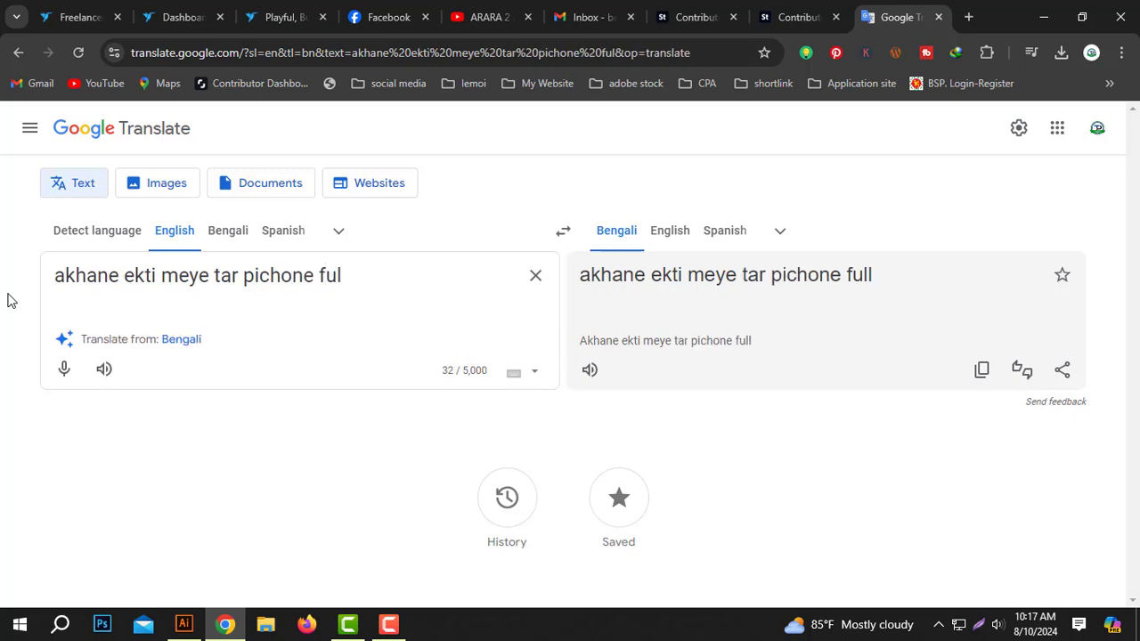
{"action": "type", "text": "ank g"}
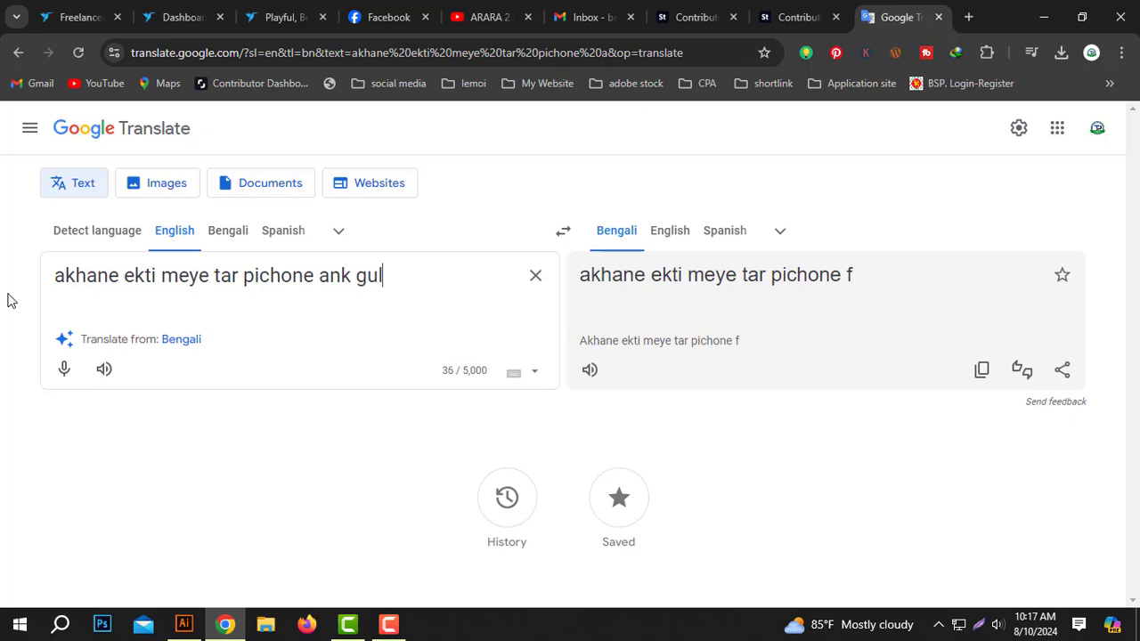
{"action": "type", "text": "ulo fe"}
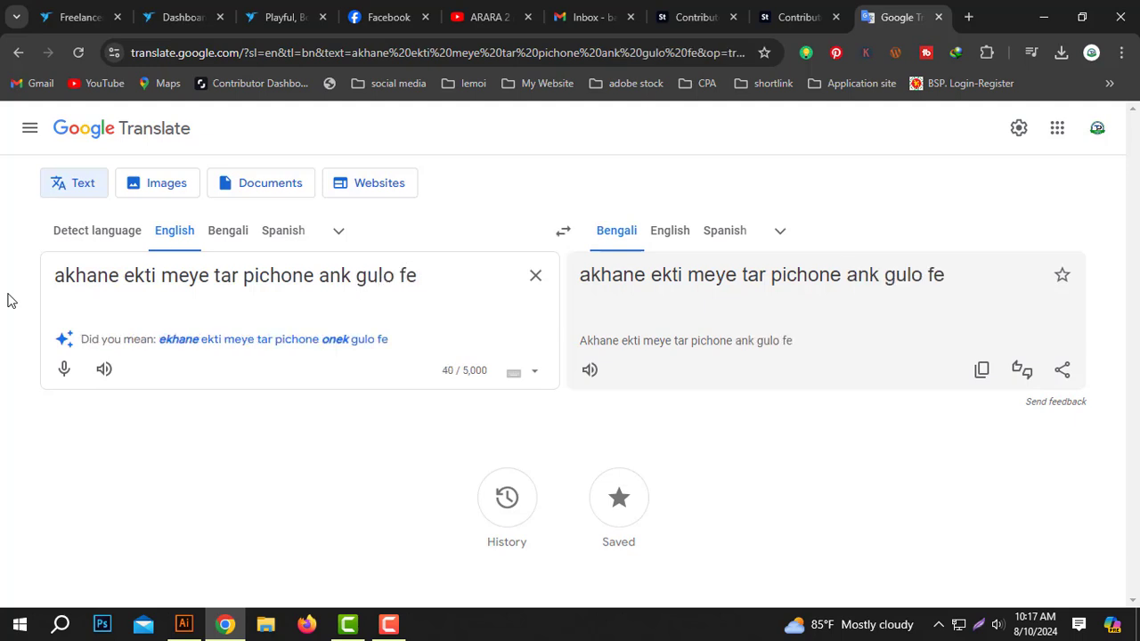
{"action": "type", "text": "u"}
{"action": "key", "text": "BackSpace"}
{"action": "key", "text": "BackSpace"}
{"action": "type", "text": "ull ache."}
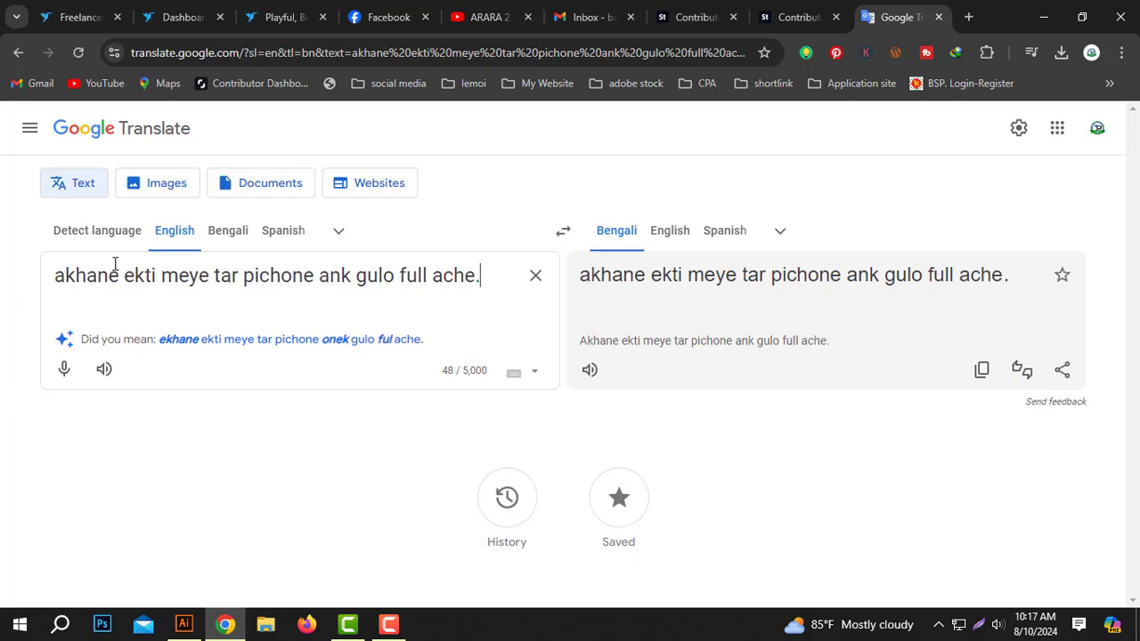
- Accept the suggested spelling "ekhane ekti meye tar pichone onek gulo ful ache." and translate it from Bengali to English
{"action": "left_click", "coordinate": [241, 339]}
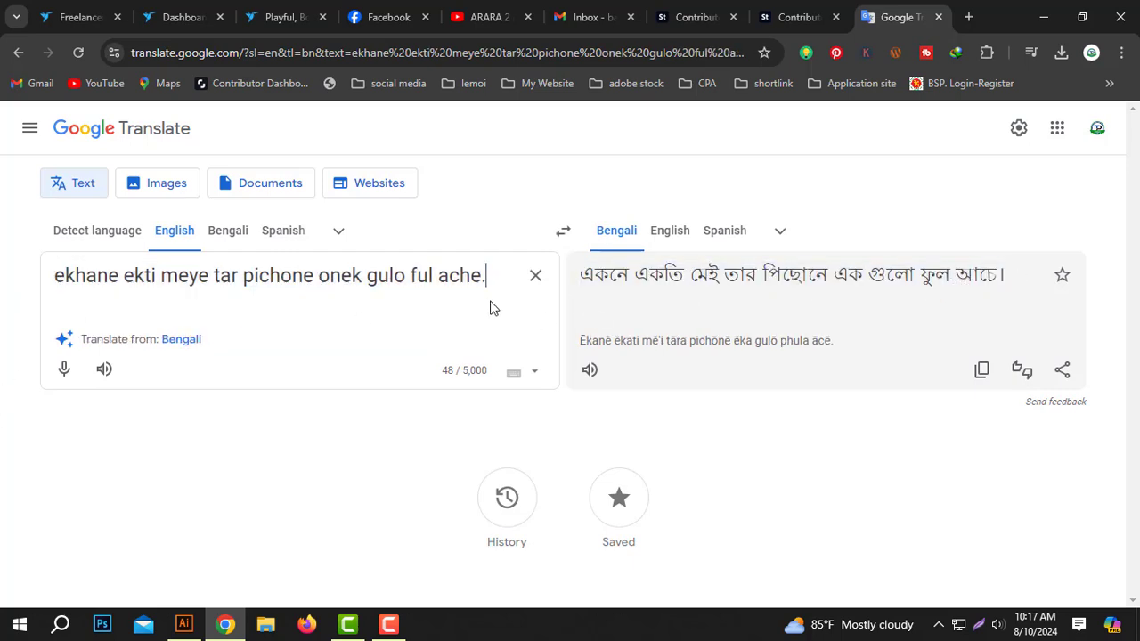
{"action": "left_click", "coordinate": [181, 342]}
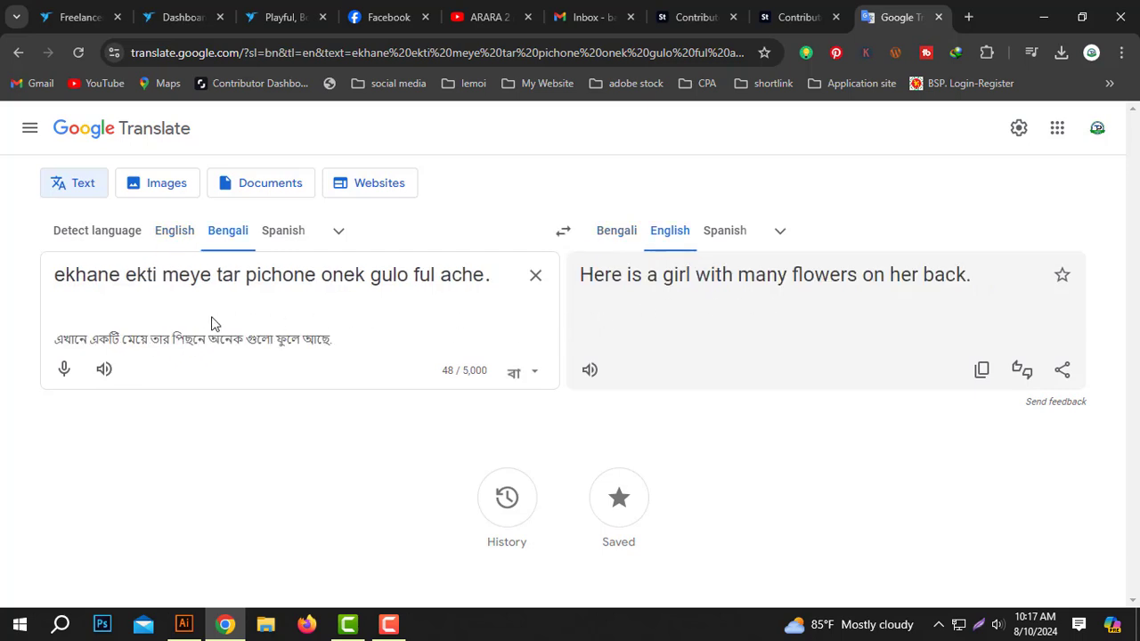
- Copy the Bengali-script version shown beneath the source text and replace the romanized sentence with it
{"action": "triple_click", "coordinate": [180, 342]}
{"action": "key", "text": "ctrl+c"}
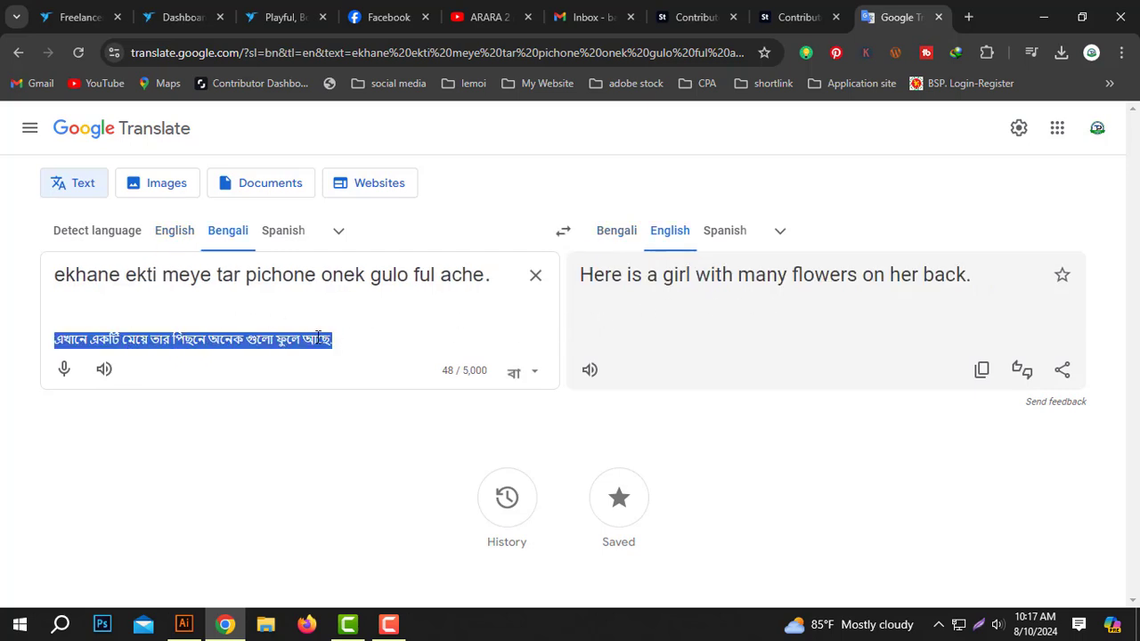
{"action": "left_click", "coordinate": [535, 275]}
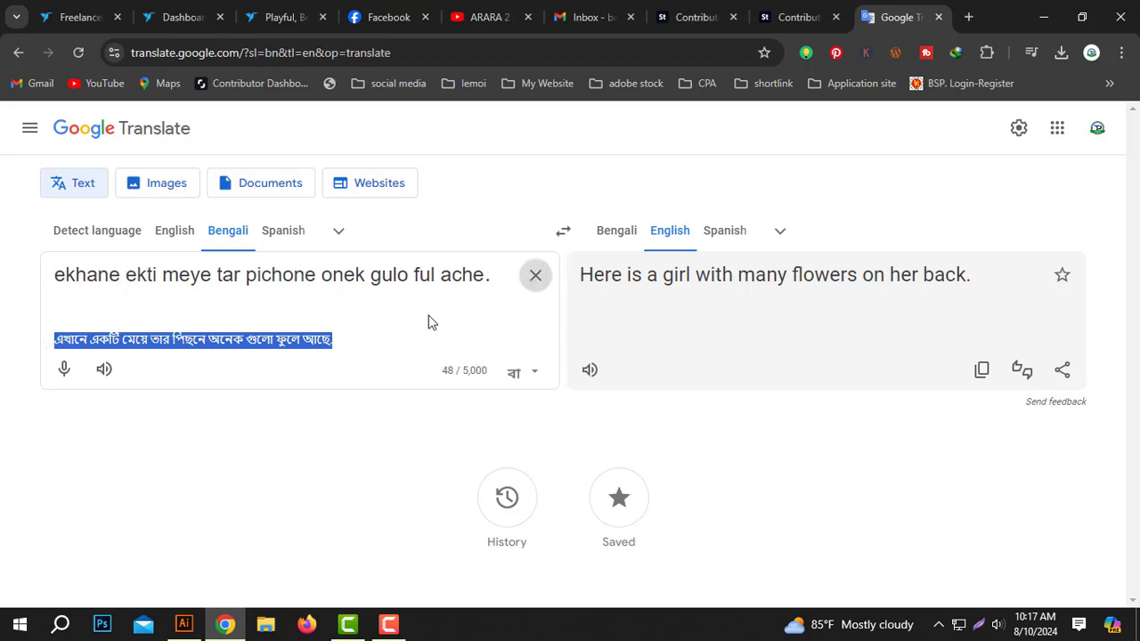
{"action": "key", "text": "ctrl+v"}
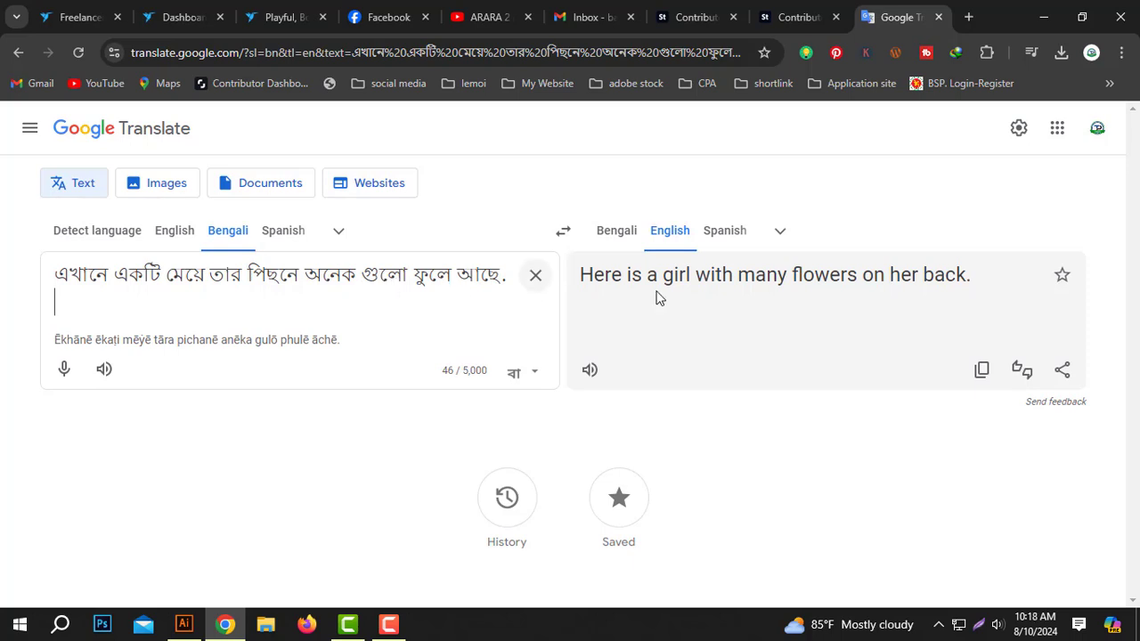
- Copy the English translation "Here is a girl with many flowers on her back." into the image description of Adobe Stock's human verification
{"action": "left_click_drag", "start_coordinate": [981, 279], "coordinate": [631, 241]}
{"action": "key", "text": "ctrl+c"}
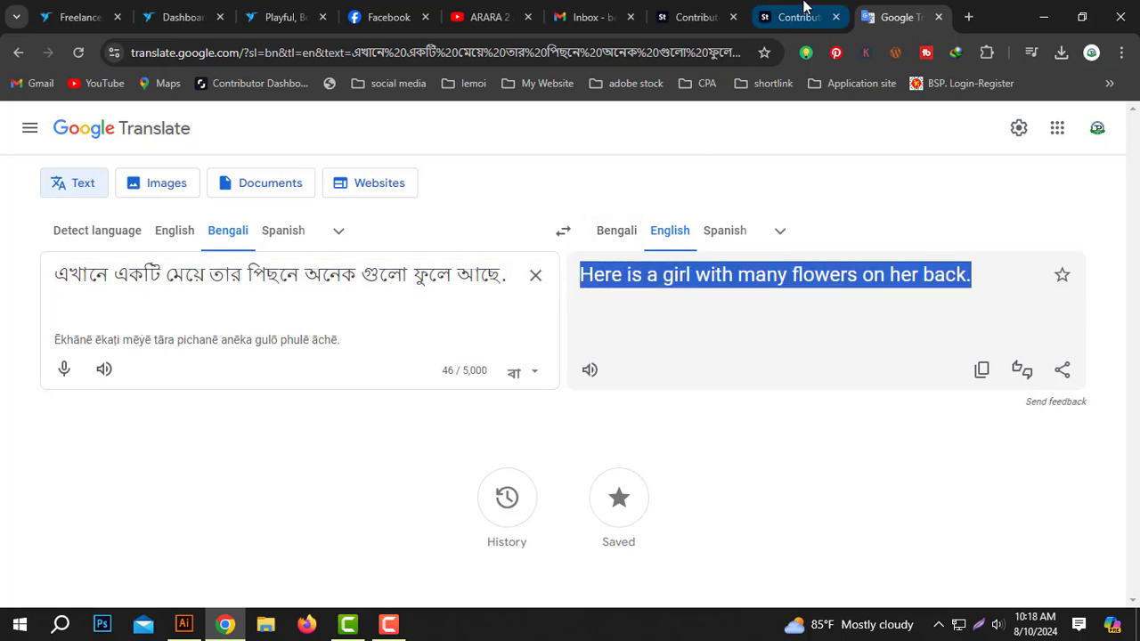
{"action": "left_click", "coordinate": [797, 17]}
{"action": "left_click", "coordinate": [465, 533]}
{"action": "key", "text": "ctrl+v"}
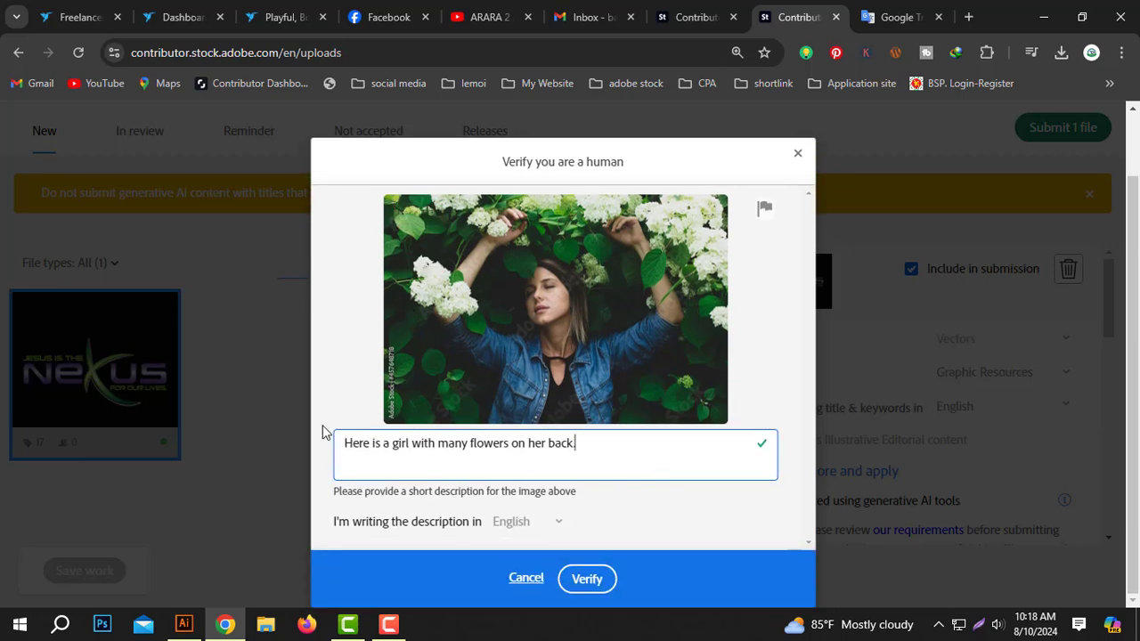
- Complete the human verification and submit the selected NEXUS logo for review
{"action": "left_click", "coordinate": [587, 579]}
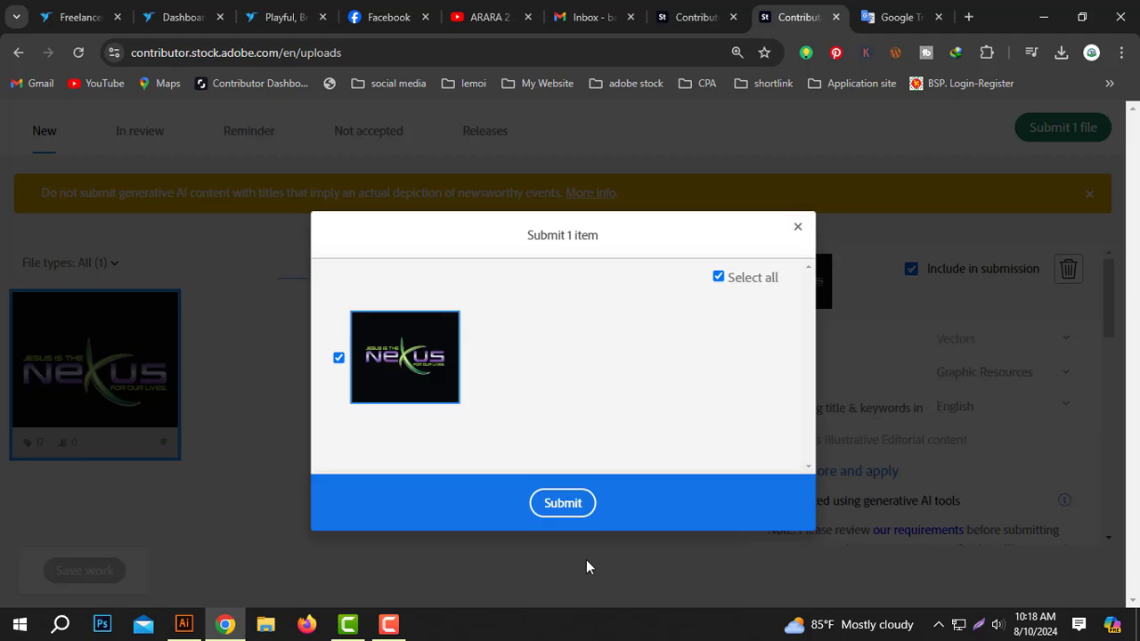
{"action": "left_click", "coordinate": [557, 502]}
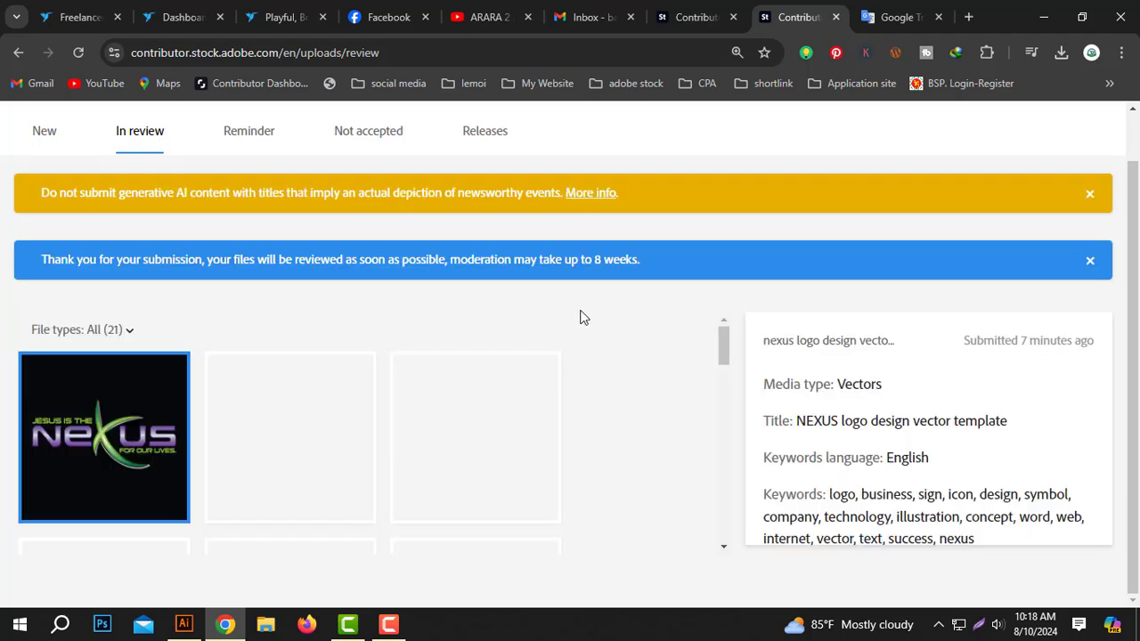
- Read the submission notice for the moderation time and look through the files in review
{"action": "left_click_drag", "start_coordinate": [595, 259], "coordinate": [637, 260]}
{"action": "left_click", "coordinate": [586, 266]}
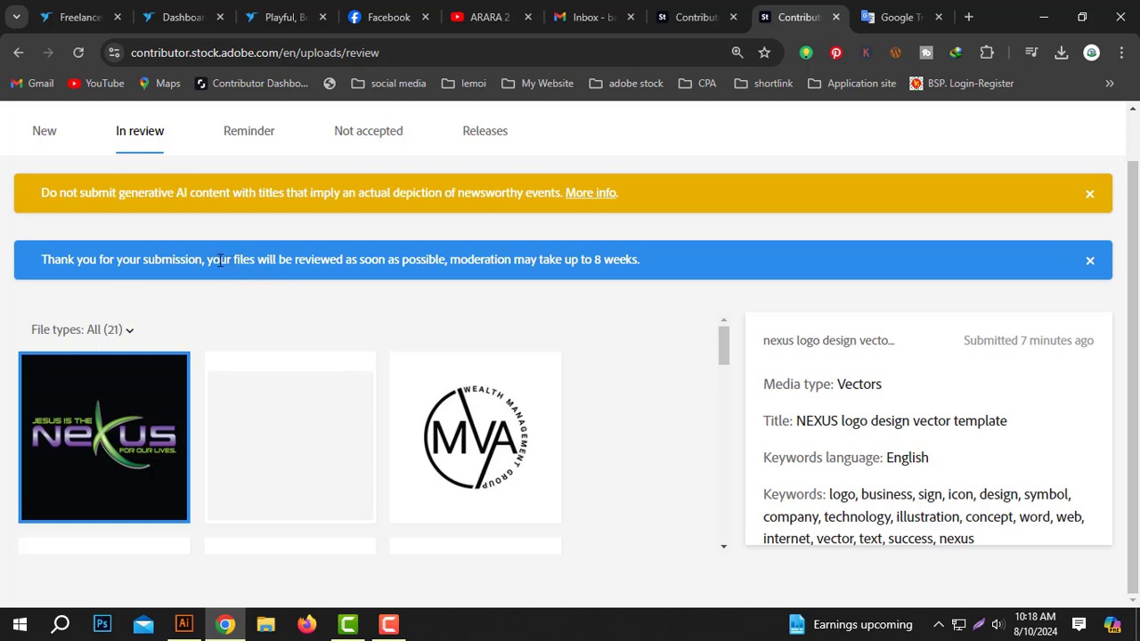
{"action": "left_click_drag", "start_coordinate": [209, 260], "coordinate": [387, 263]}
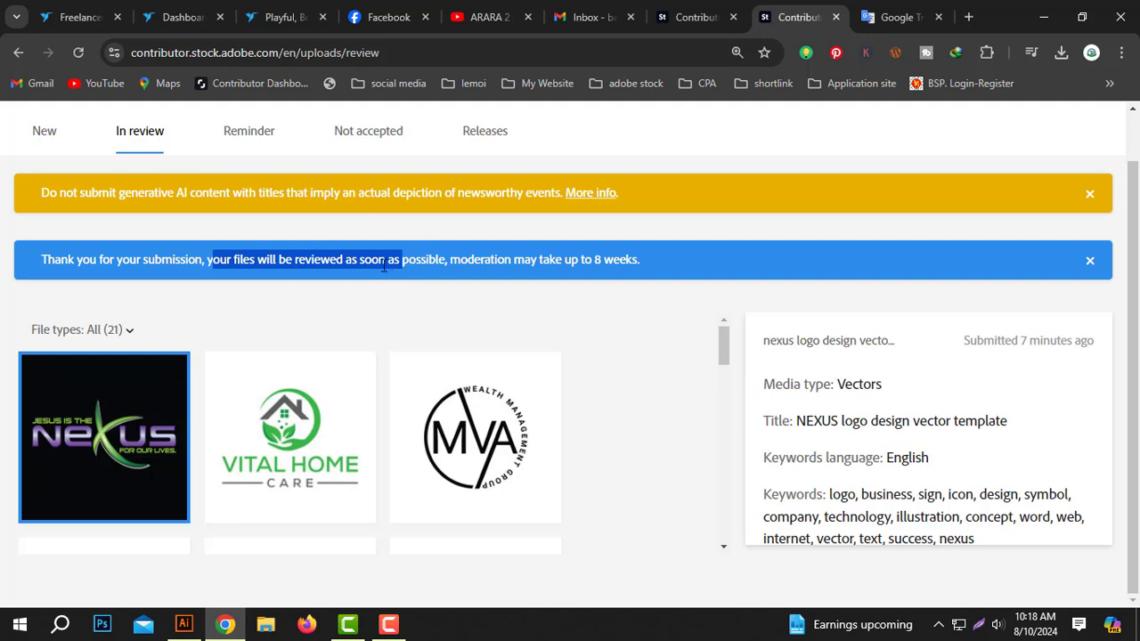
{"action": "left_click", "coordinate": [511, 260]}
{"action": "left_click_drag", "start_coordinate": [456, 264], "coordinate": [628, 259]}
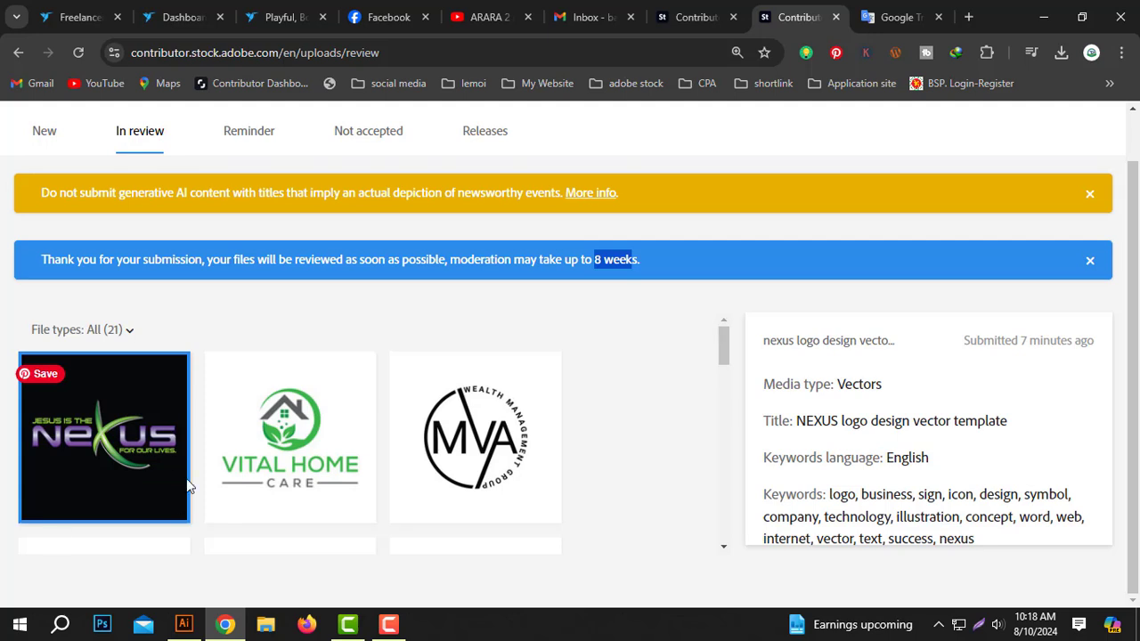
{"action": "scroll", "coordinate": [294, 427], "scroll_direction": "down", "scroll_amount": 1}
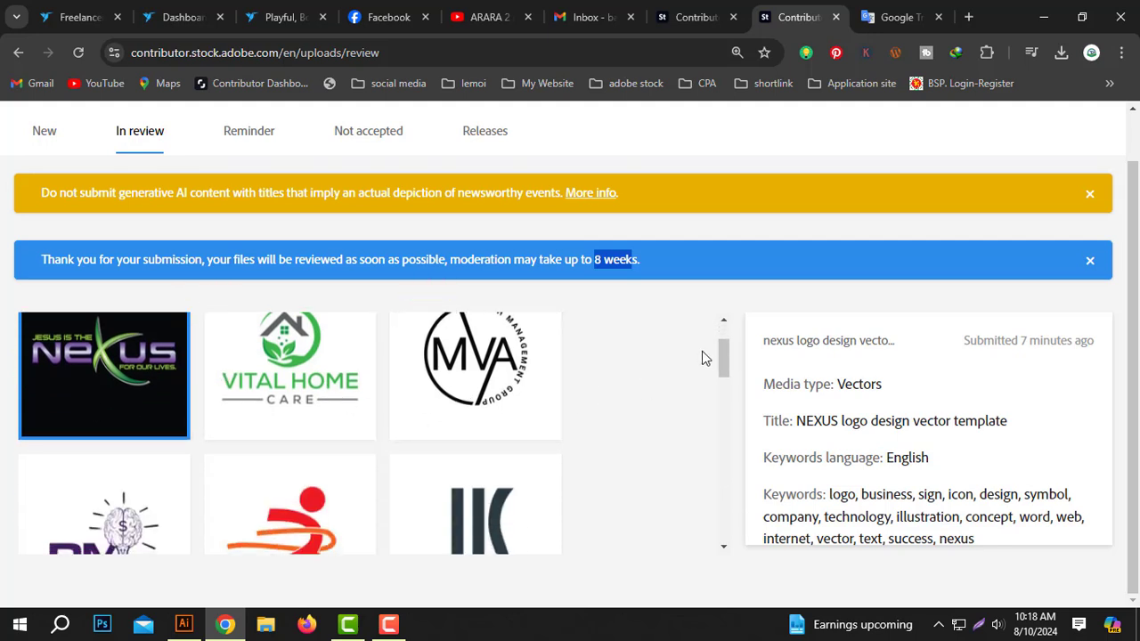
{"action": "left_click_drag", "start_coordinate": [724, 356], "coordinate": [730, 512]}
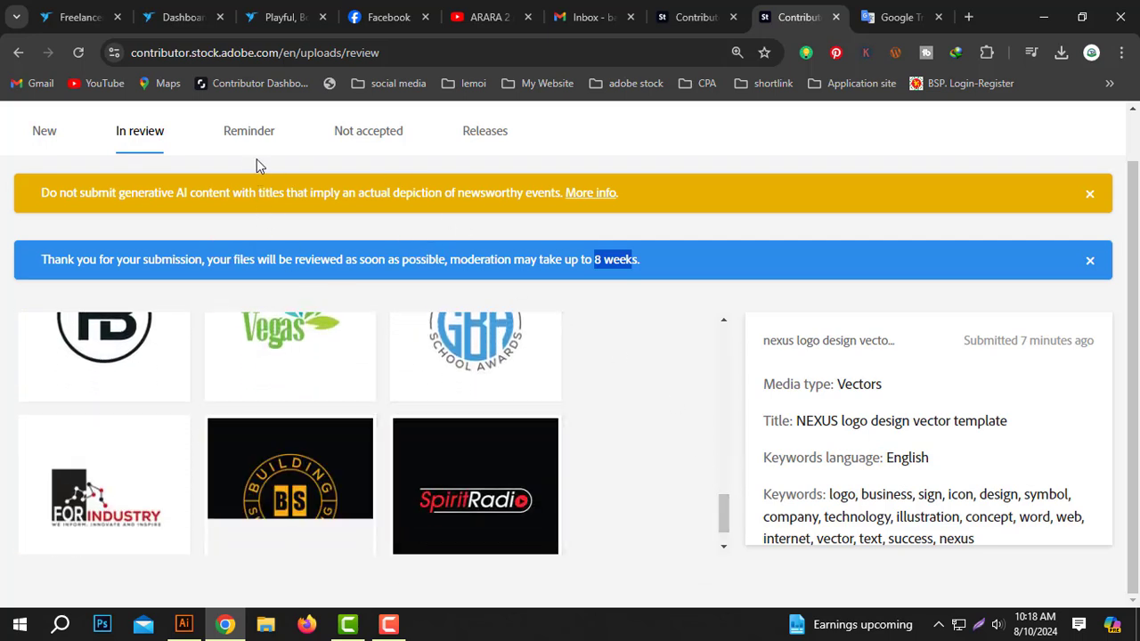
- Look through the files that were not accepted and dismiss the notice about generative AI content
{"action": "left_click", "coordinate": [355, 145]}
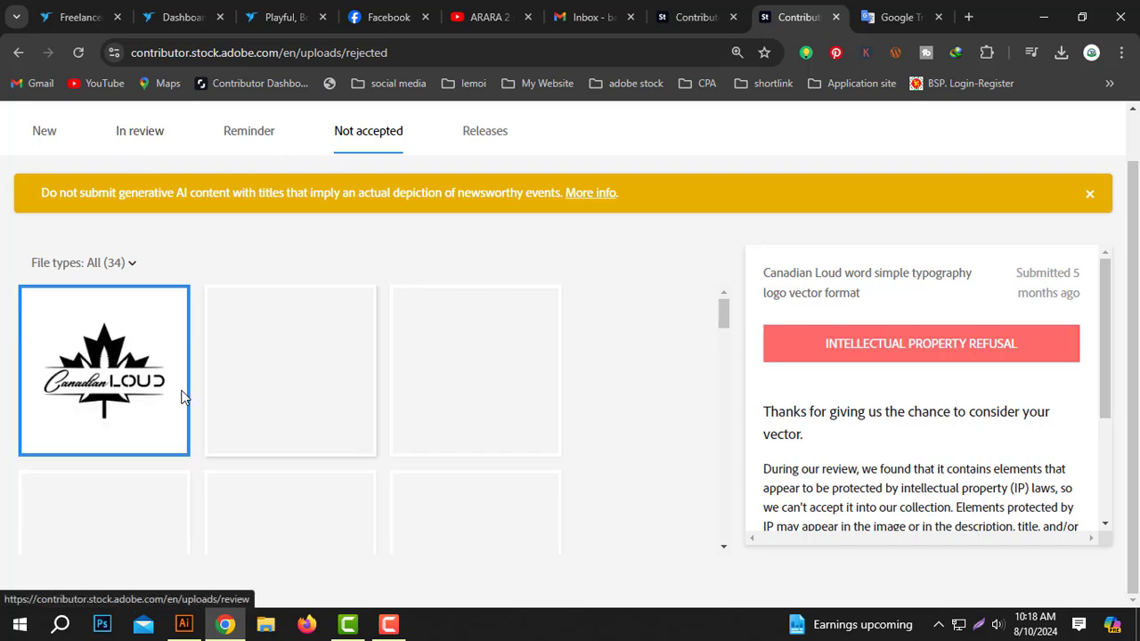
{"action": "scroll", "coordinate": [616, 413], "scroll_direction": "down", "scroll_amount": 2}
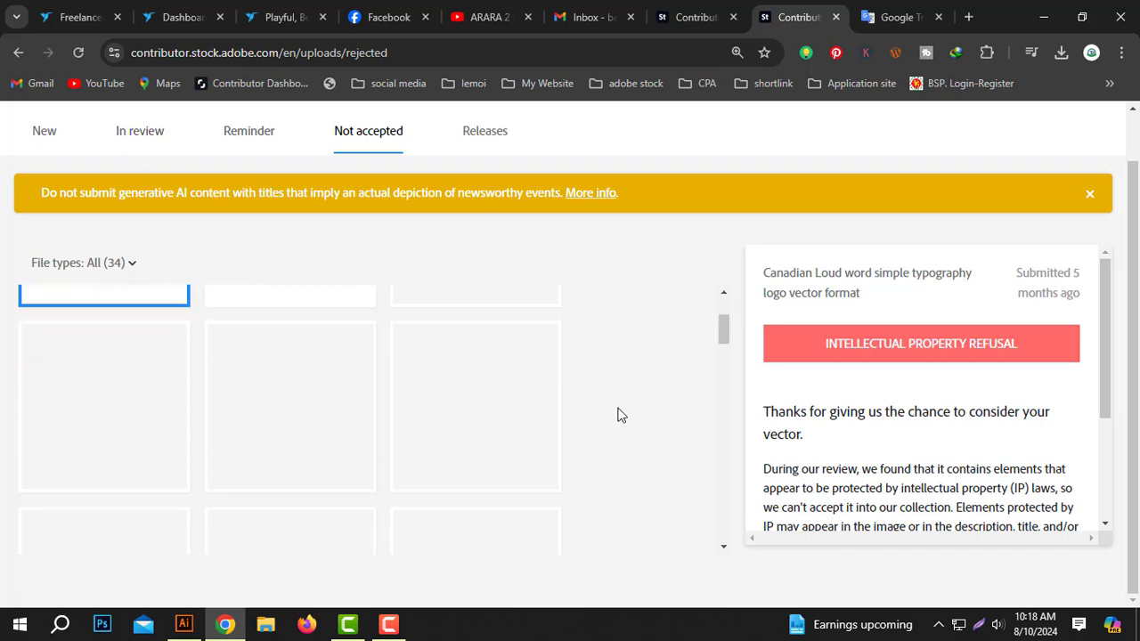
{"action": "scroll", "coordinate": [621, 415], "scroll_direction": "down", "scroll_amount": 2}
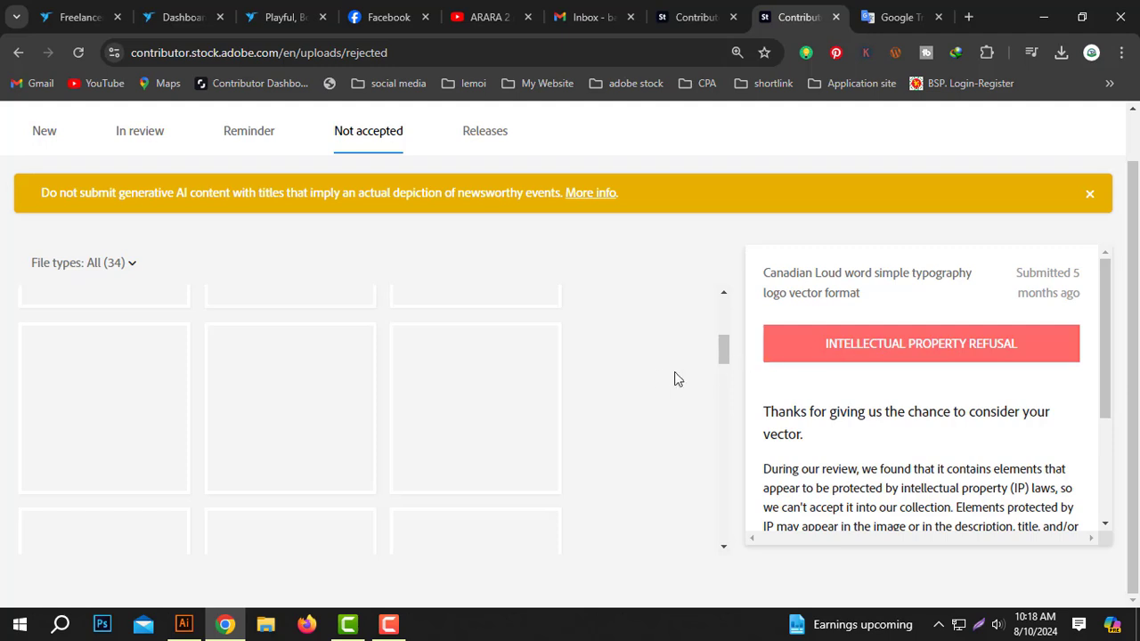
{"action": "scroll", "coordinate": [552, 400], "scroll_direction": "up", "scroll_amount": 2}
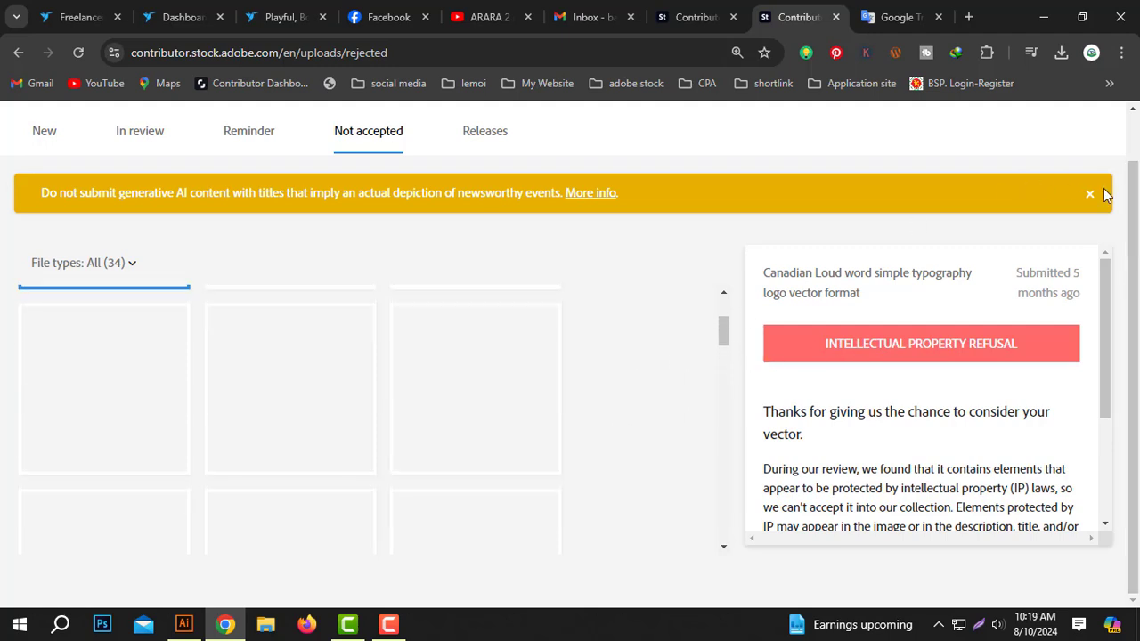
{"action": "left_click", "coordinate": [1087, 198]}
{"action": "scroll", "coordinate": [357, 242], "scroll_direction": "up", "scroll_amount": 2}
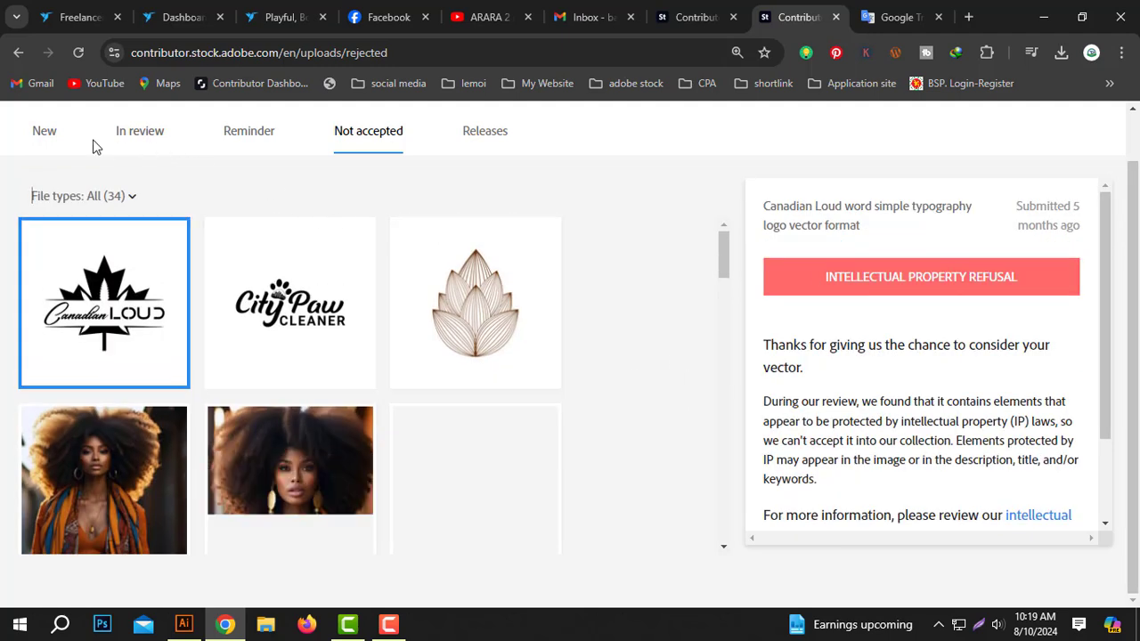
- Open the contributor dashboard to view the downloads and earnings overview
{"action": "scroll", "coordinate": [147, 178], "scroll_direction": "up", "scroll_amount": 1}
{"action": "left_click", "coordinate": [251, 130]}
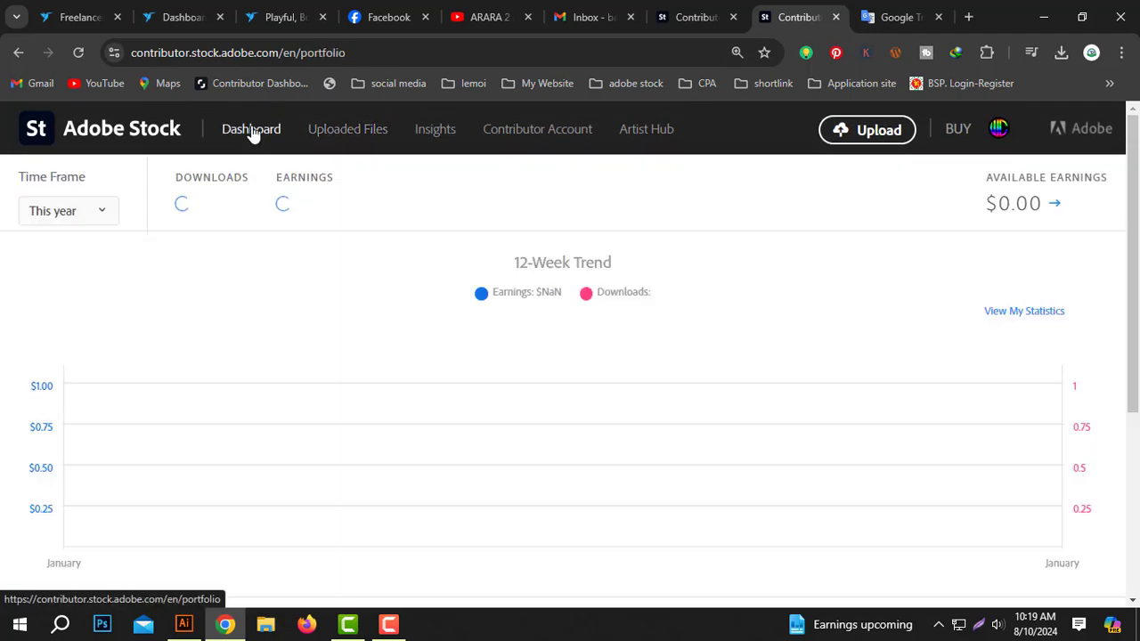